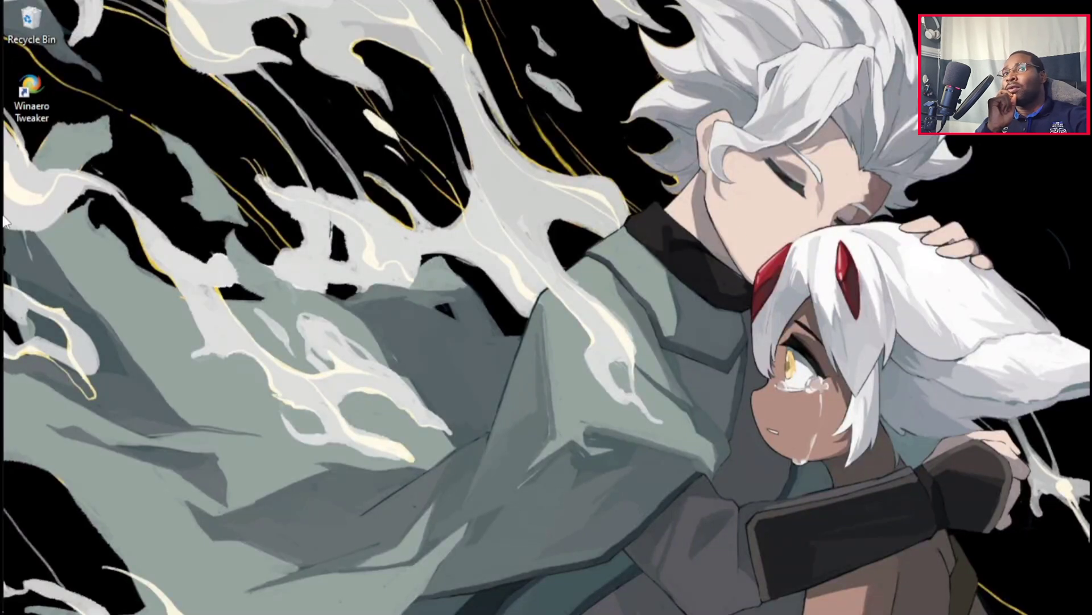
- Open Chrome's Manage Extensions page and turn on Developer mode
click(29, 258)
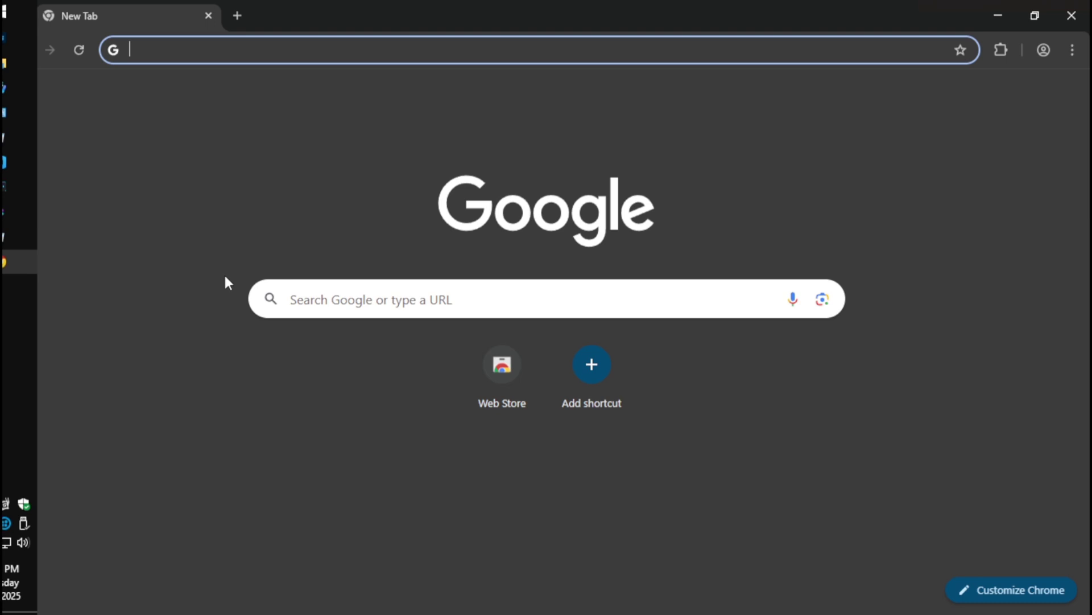
click(1072, 50)
mouse_move(917, 313)
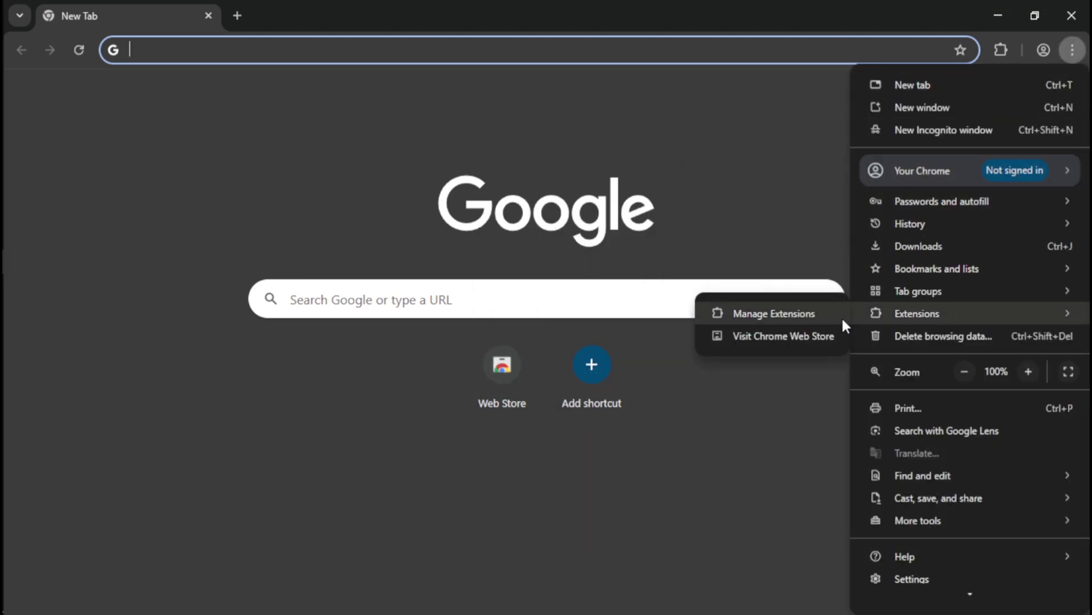
click(821, 313)
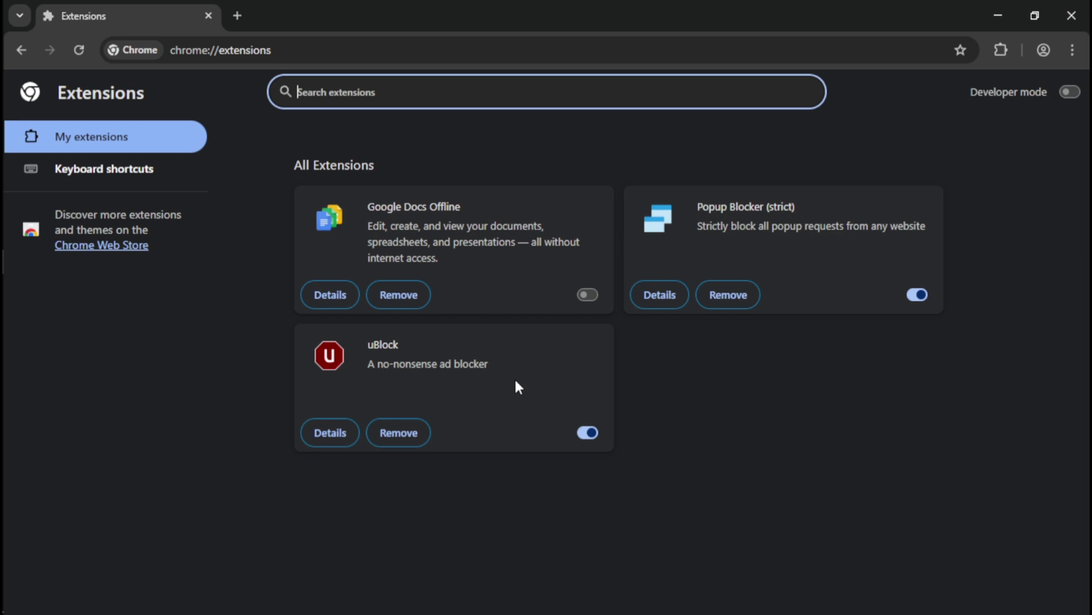
click(1069, 95)
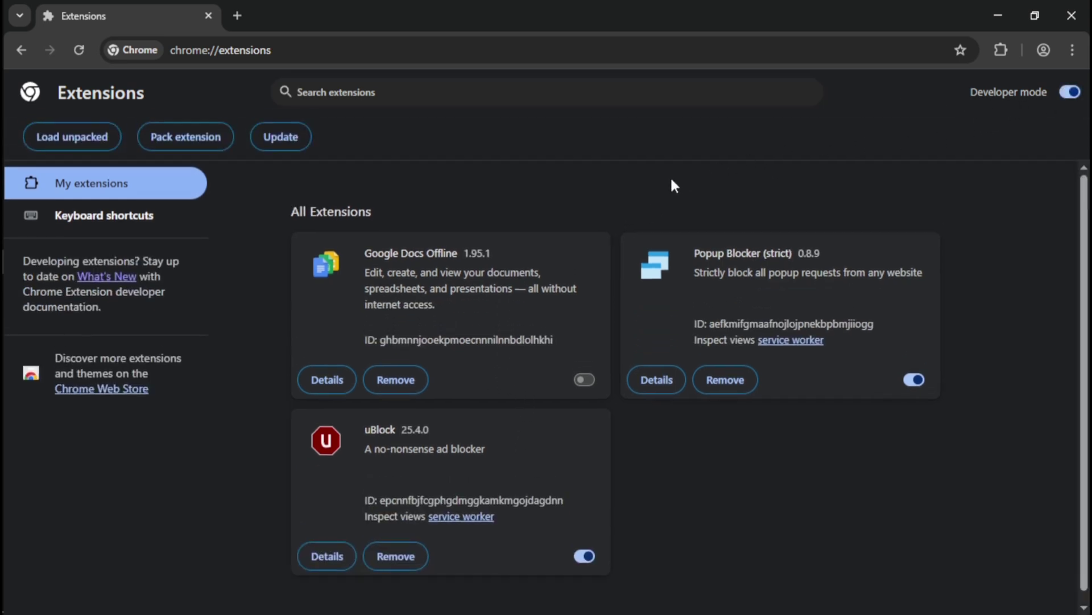
- Google 'WebSpy Download' and request the CRX from Chrome-Stats' WebSpy page
click(237, 16)
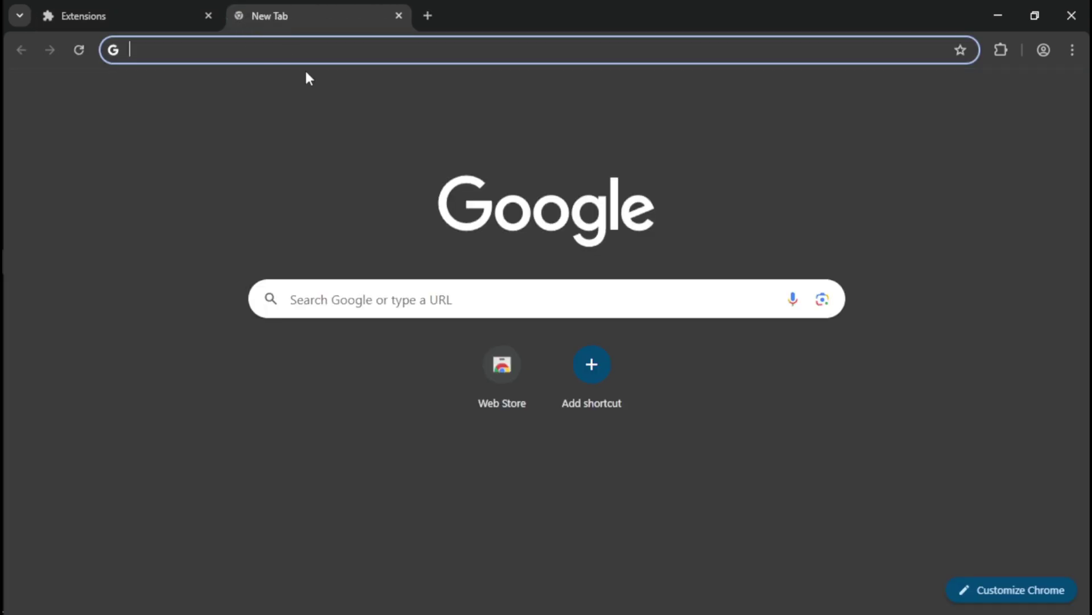
click(205, 55)
text(WebSpy Download)
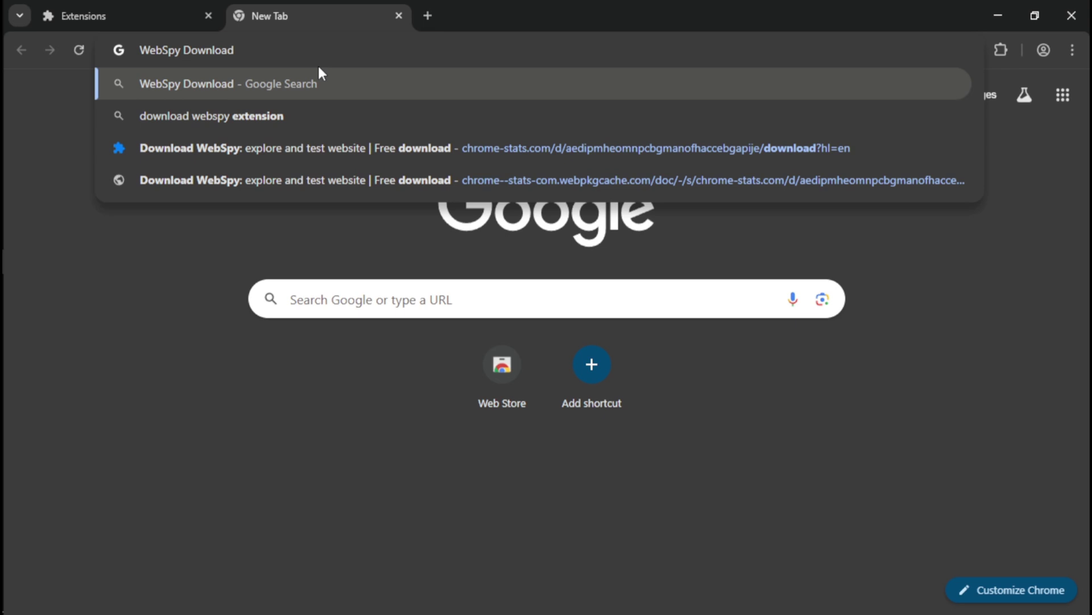
key(Return)
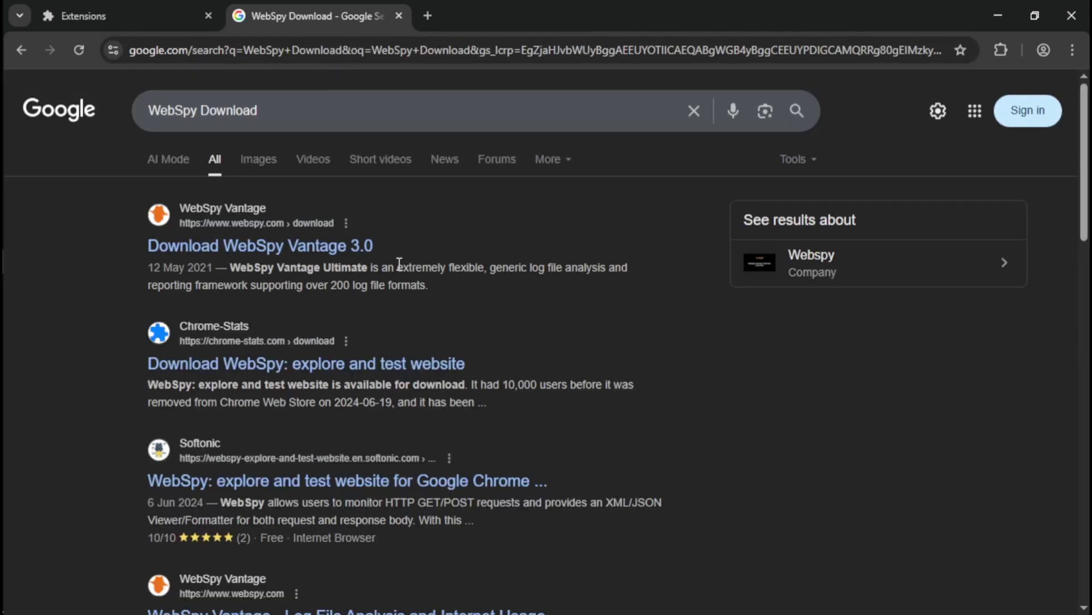
click(298, 364)
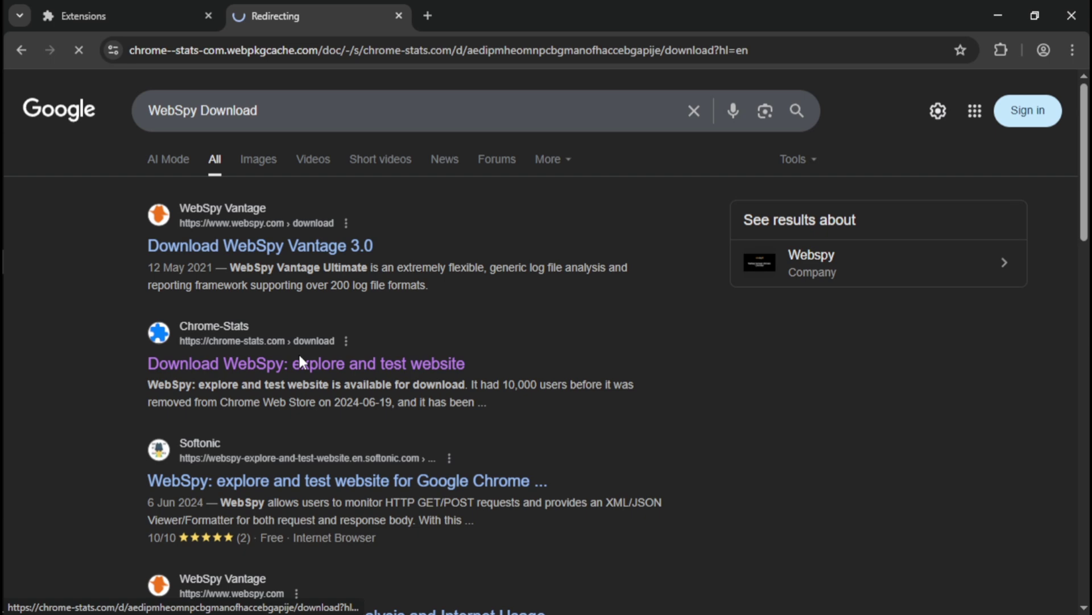
click(323, 311)
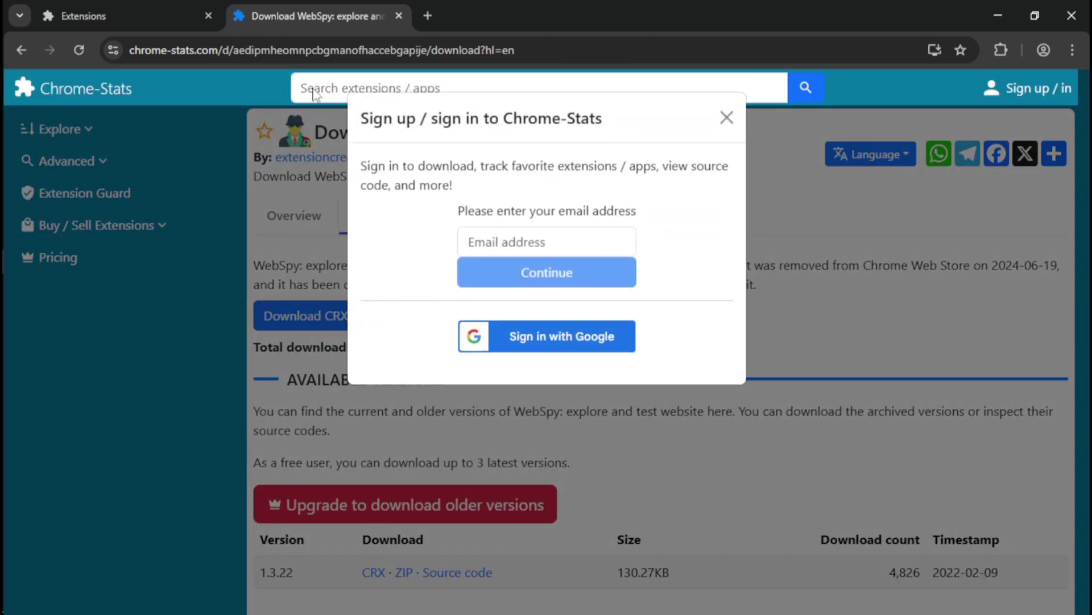
- Open 10minutemail.net in a new tab and scroll to the temporary address
click(428, 12)
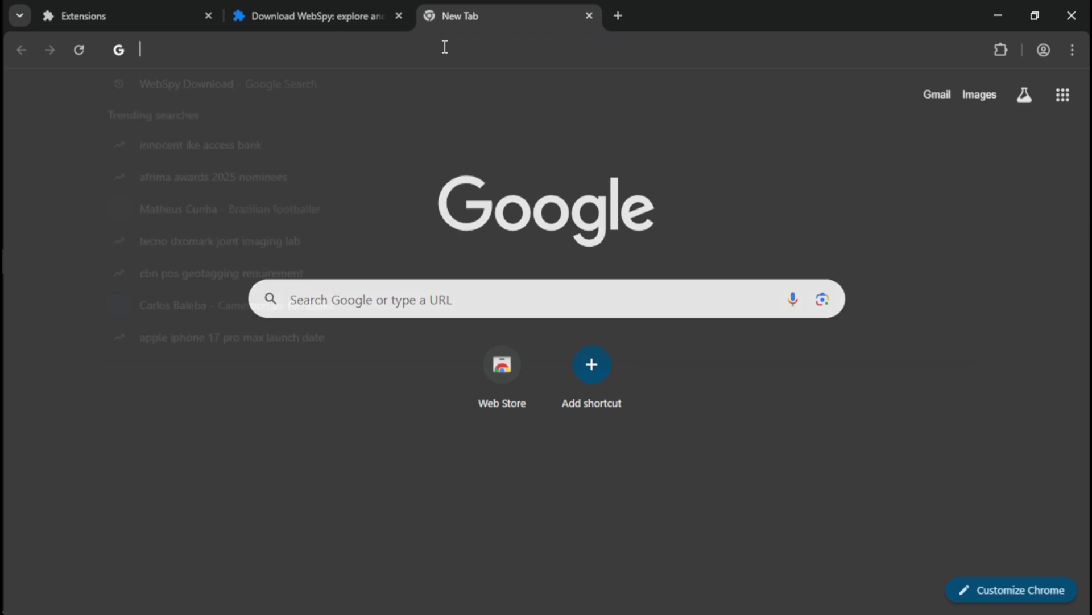
text(1)
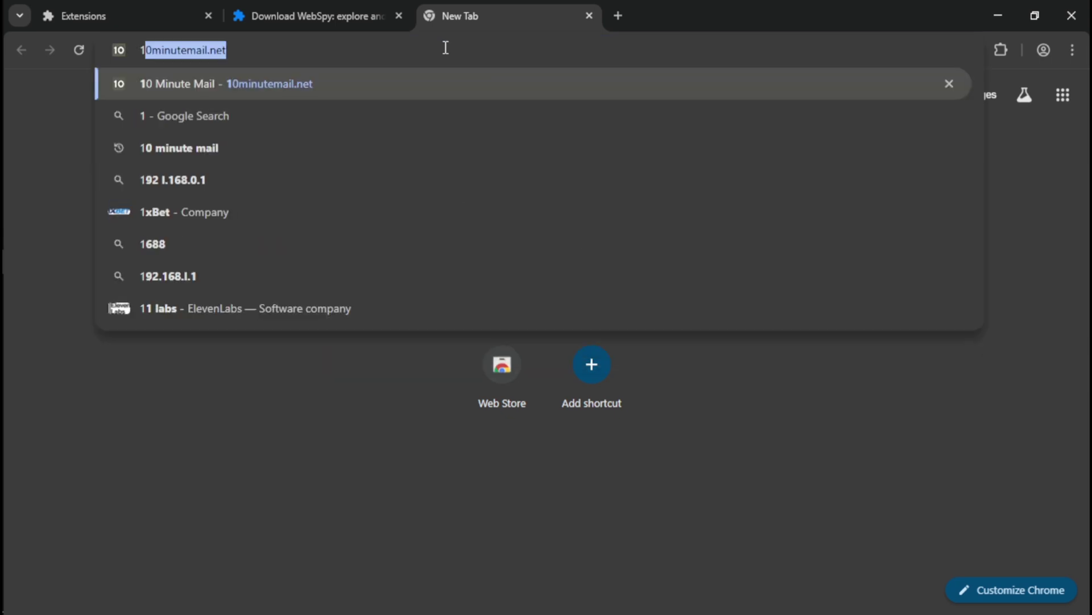
text(m)
key(BackSpace)
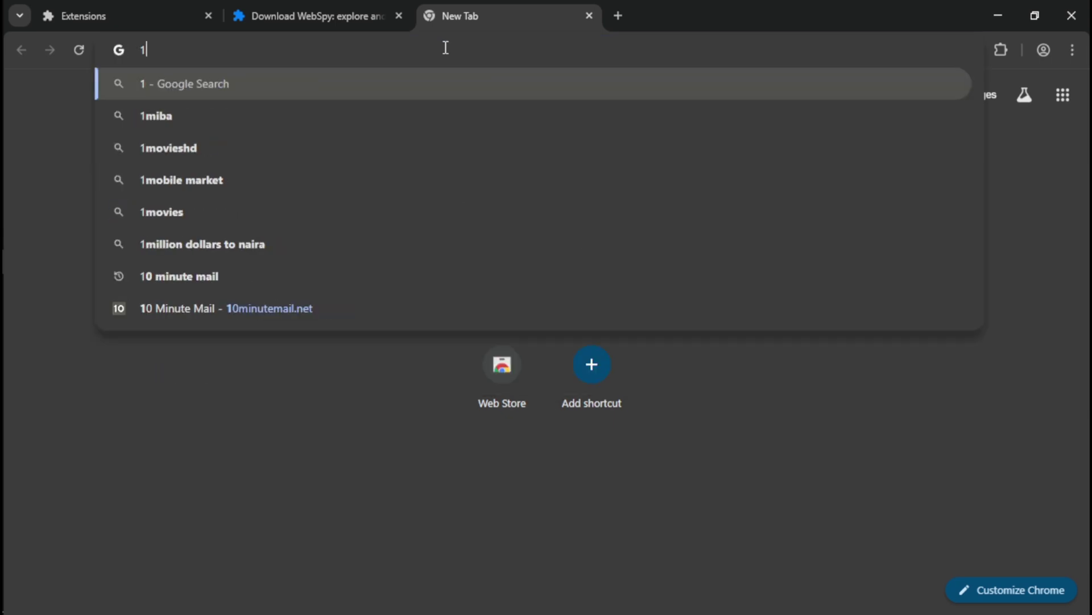
click(274, 110)
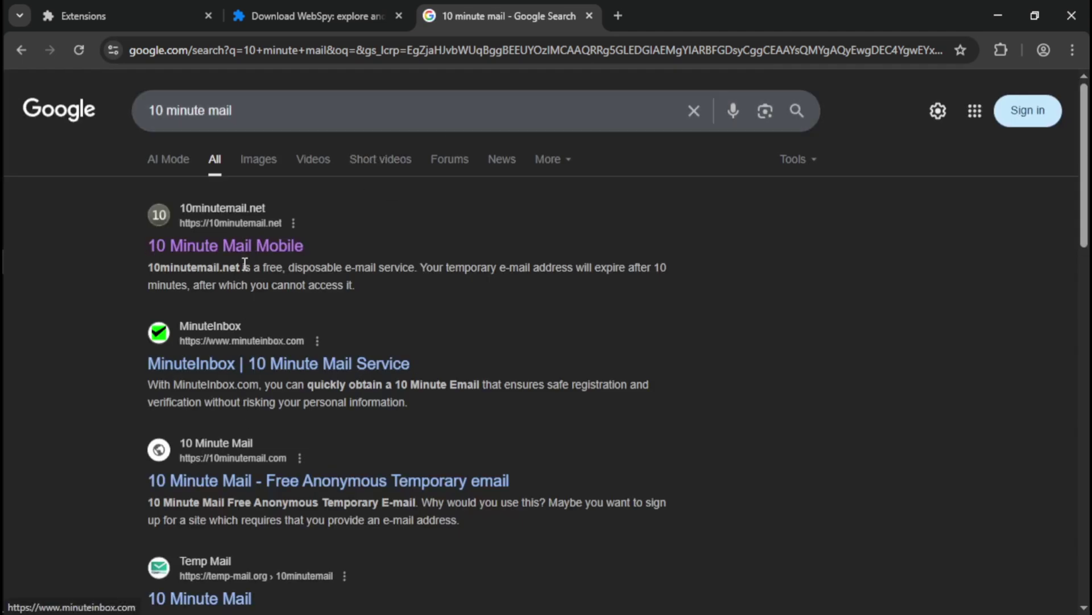
click(246, 249)
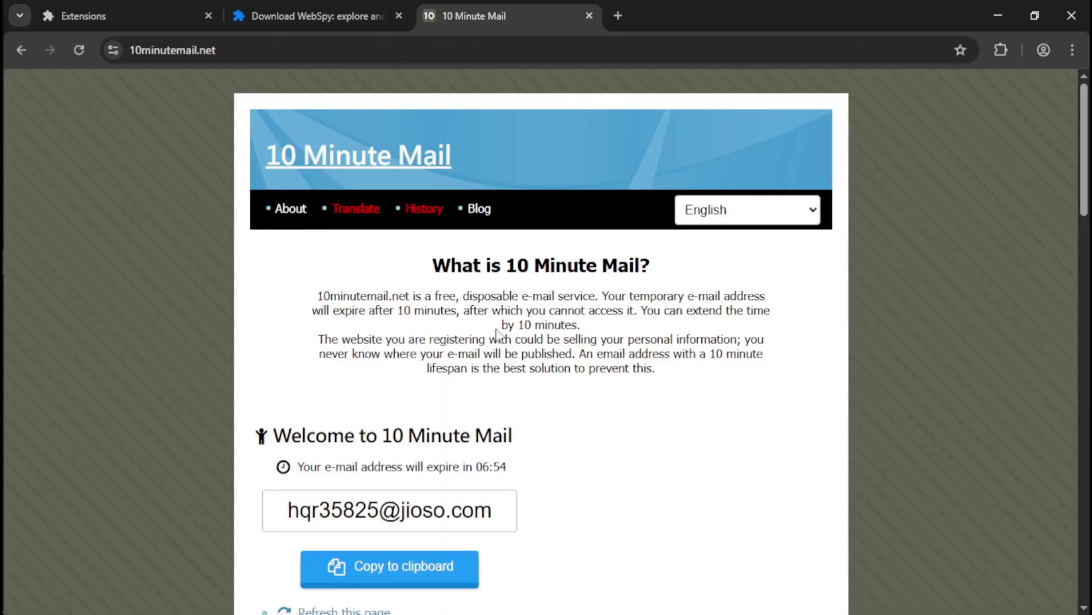
scroll(498, 333, down, 3)
scroll(489, 329, down, 2)
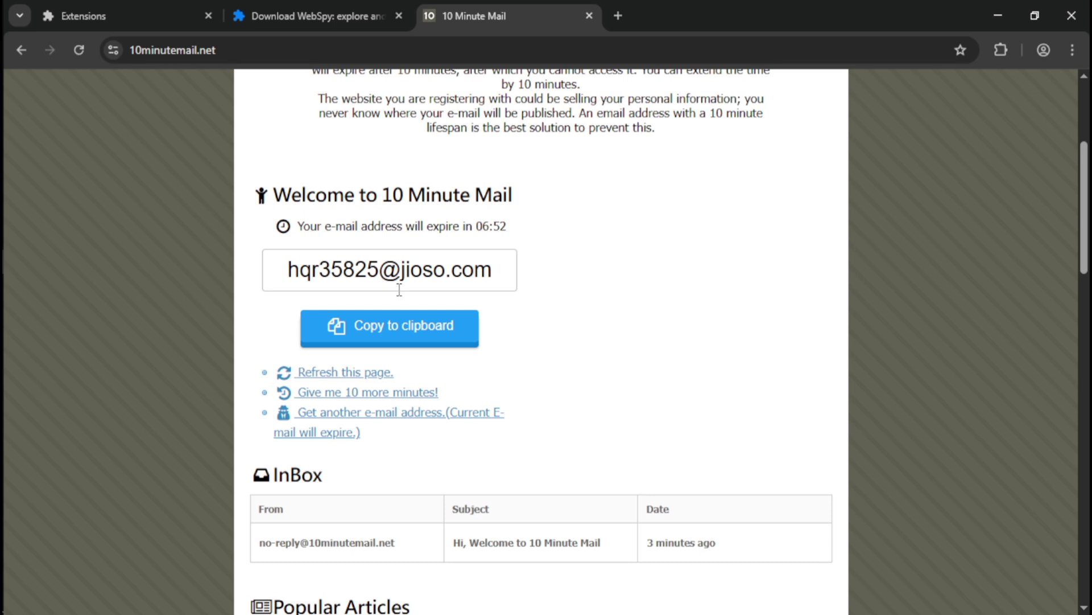
- Copy the temporary address and submit it in Chrome-Stats' sign-in email field
click(438, 332)
click(266, 15)
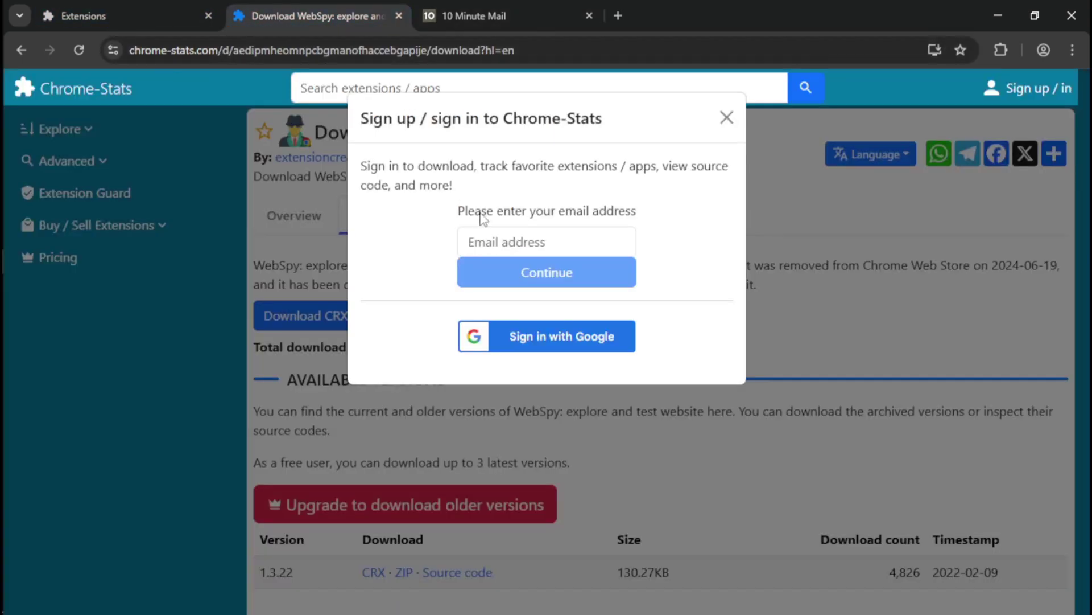
click(506, 240)
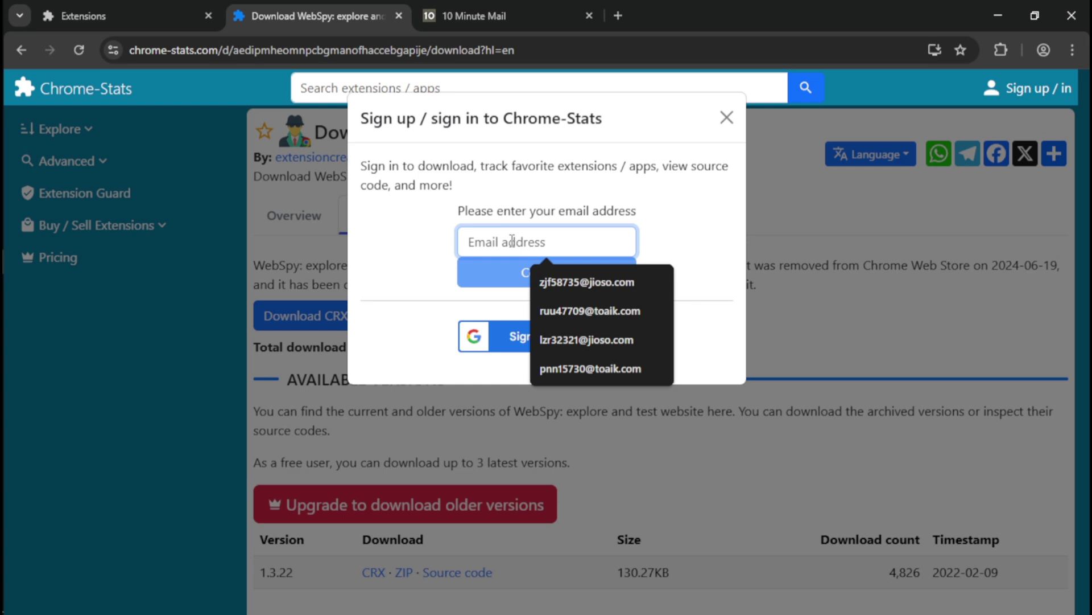
key(ctrl+v)
click(551, 273)
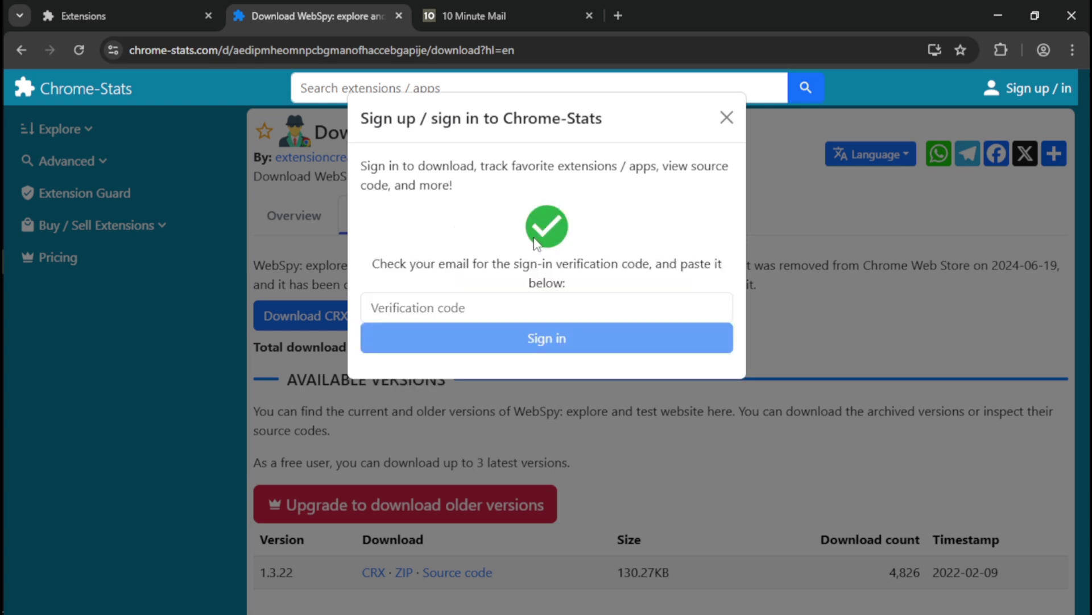
- Refresh the 10 Minute Mail inbox and open the 'Sign in to Chrome-Stats' email
click(473, 16)
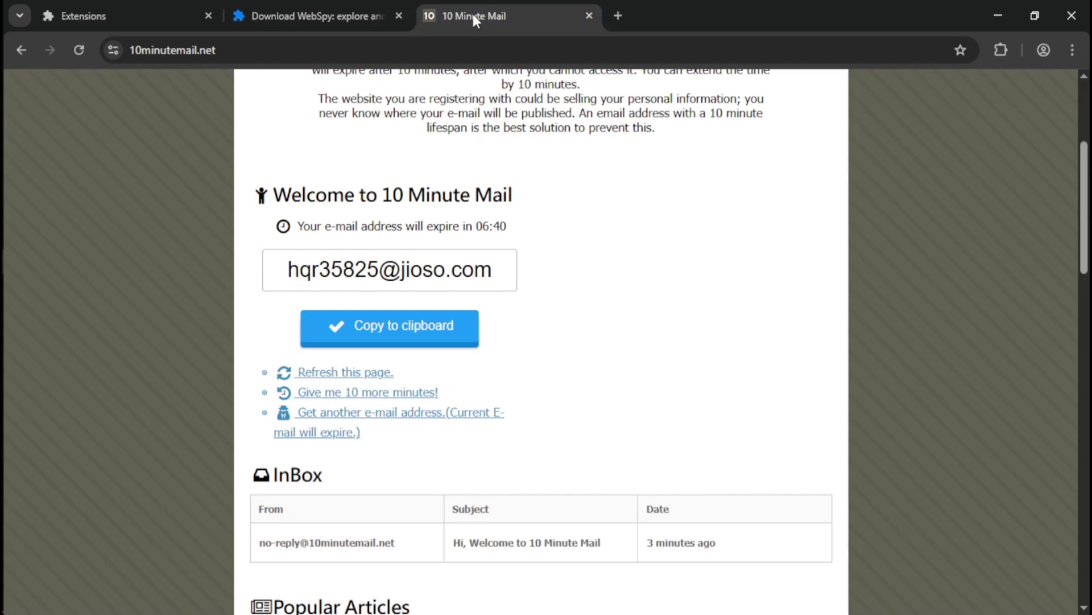
scroll(484, 239, down, 4)
scroll(480, 261, up, 1)
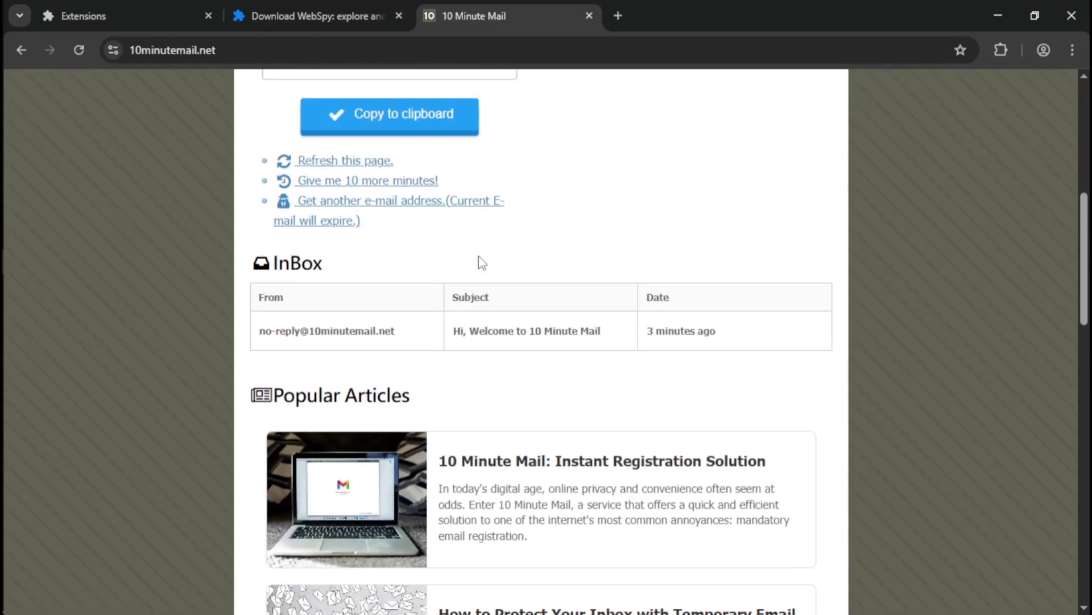
click(380, 218)
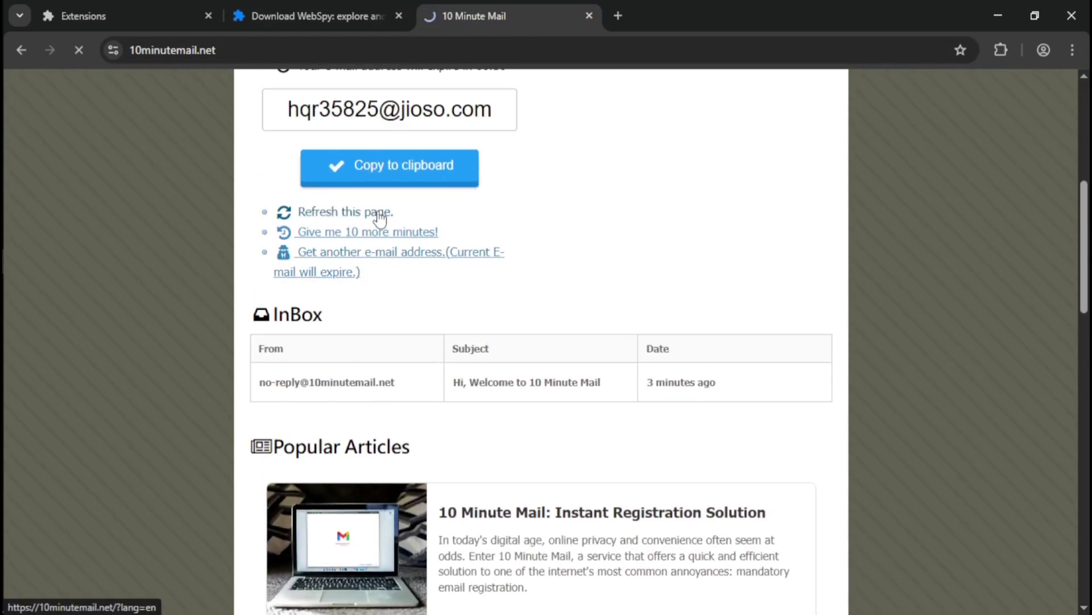
scroll(380, 220, down, 3)
scroll(380, 221, down, 3)
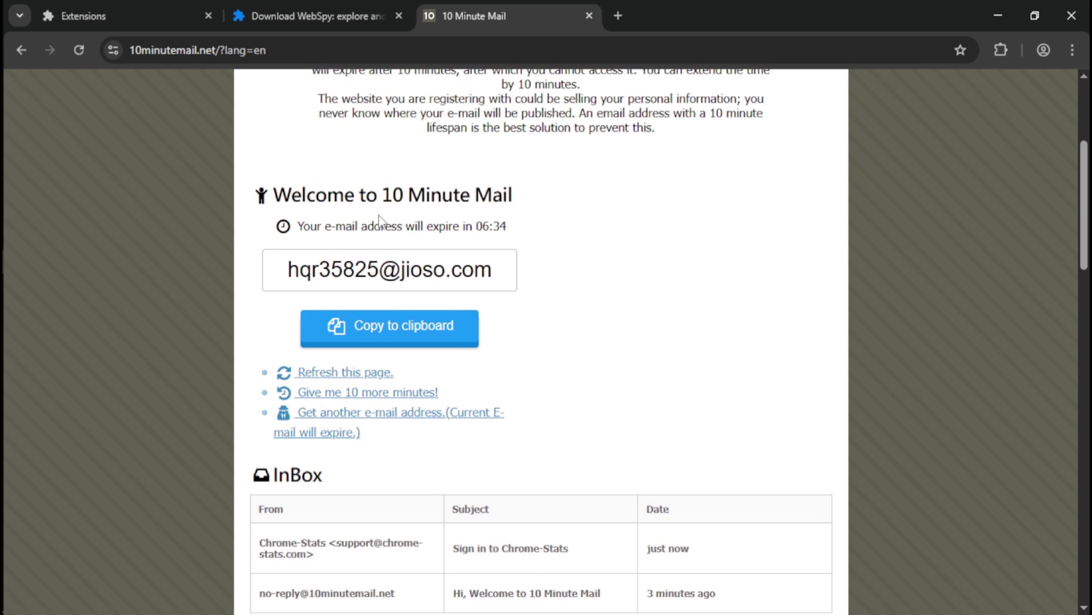
scroll(512, 307, down, 1)
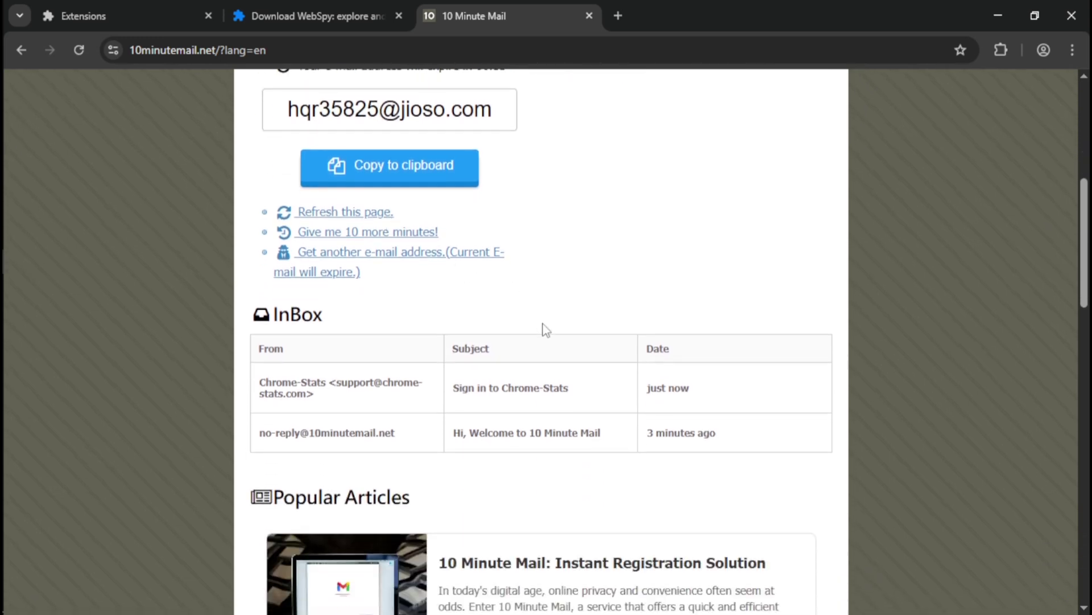
click(519, 390)
scroll(510, 378, down, 4)
scroll(392, 458, down, 1)
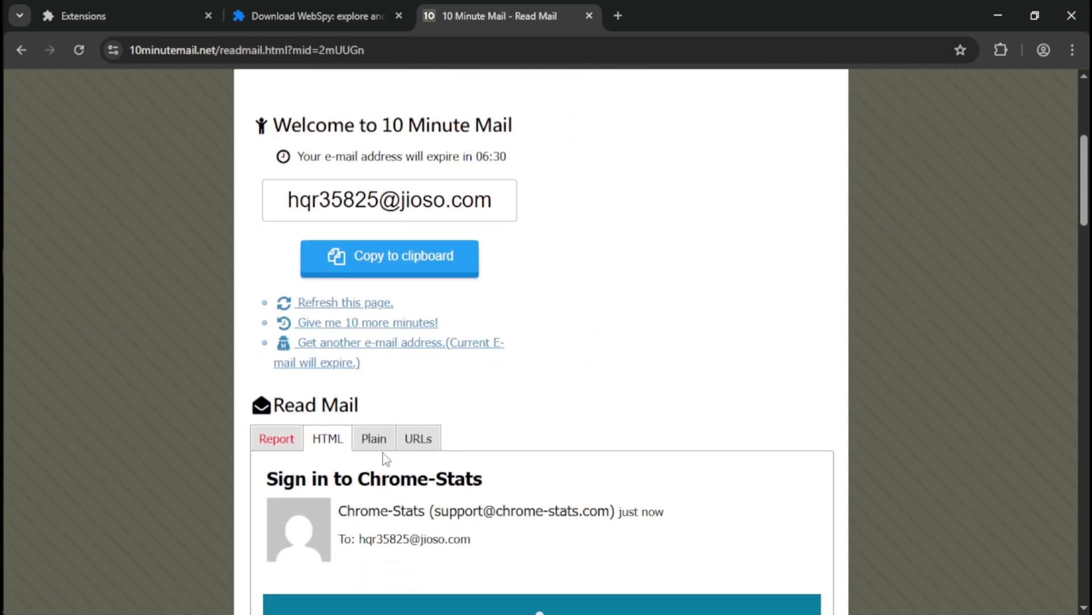
scroll(383, 456, down, 3)
scroll(398, 447, down, 4)
drag(337, 381, 285, 382)
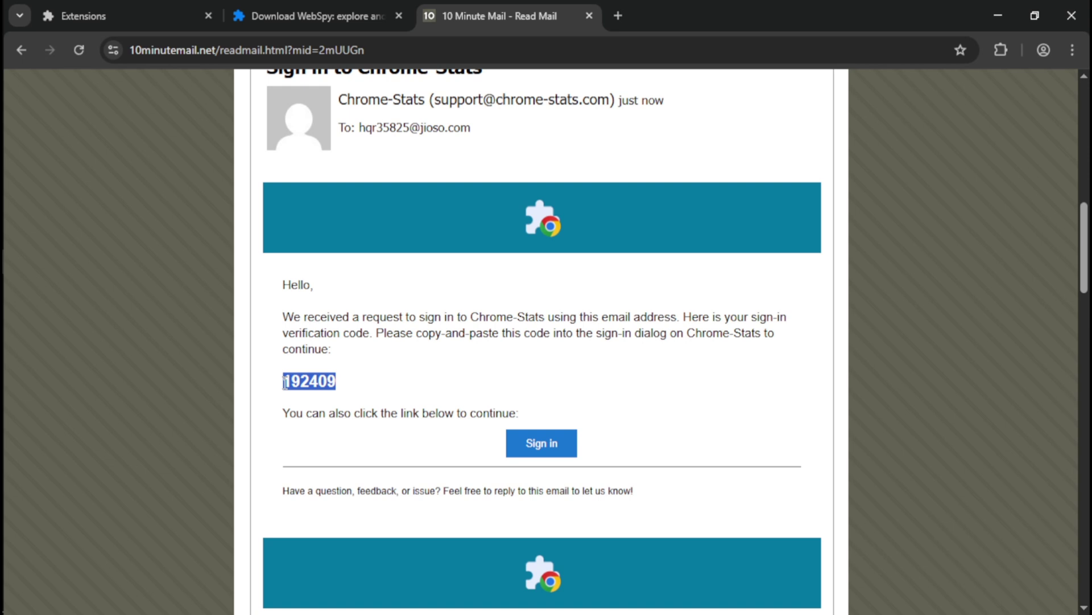
right_click(293, 384)
click(326, 403)
click(322, 22)
- Sign in to Chrome-Stats with the pasted verification code
click(447, 308)
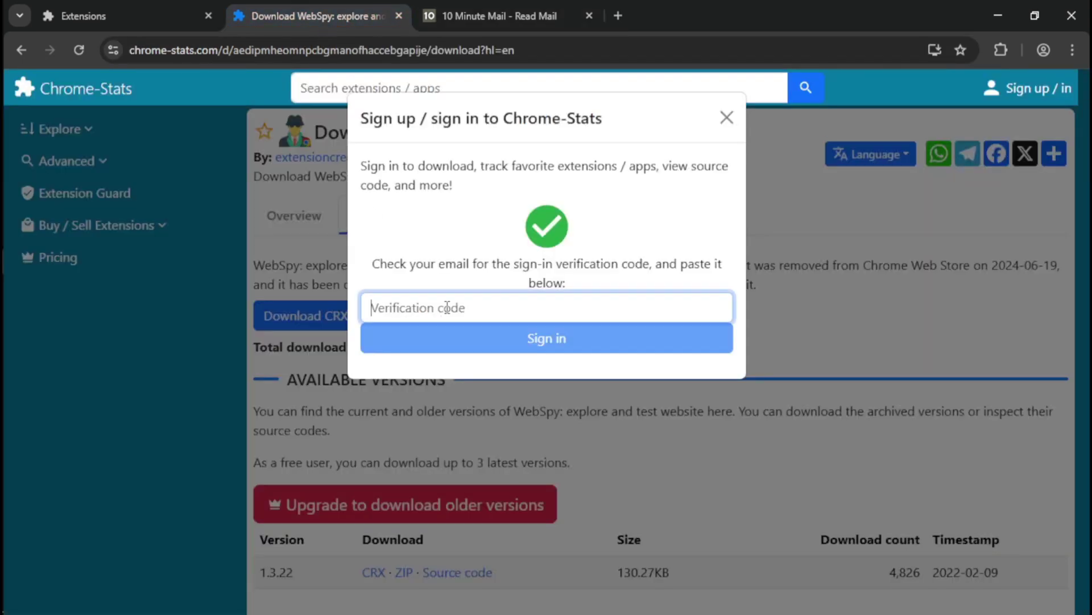
key(ctrl+v)
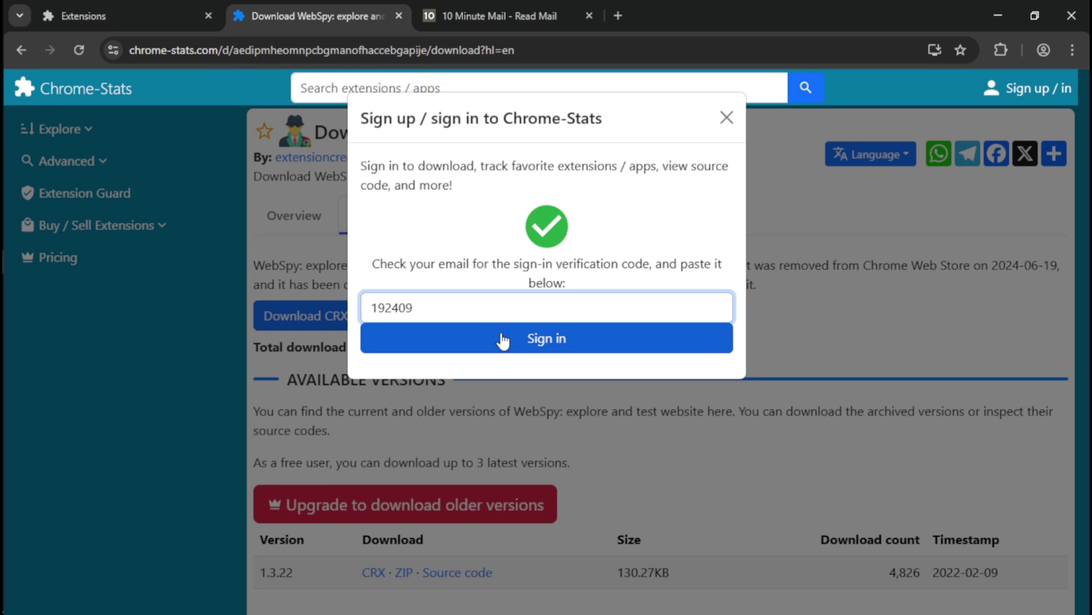
click(503, 338)
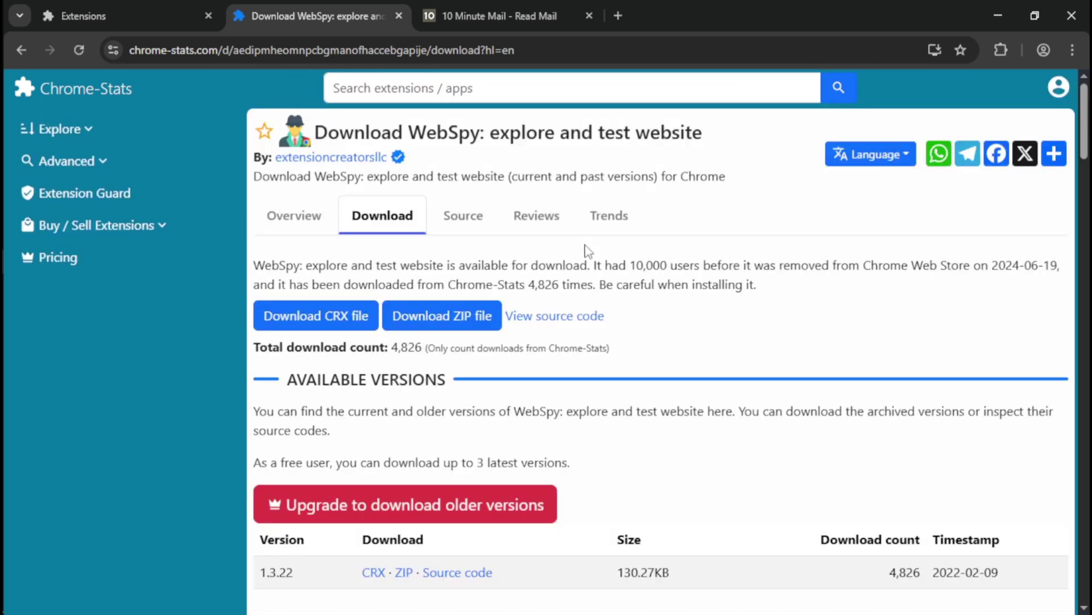
- Download the WebSpy CRX file via Download CRX file and Download now
scroll(466, 244, down, 1)
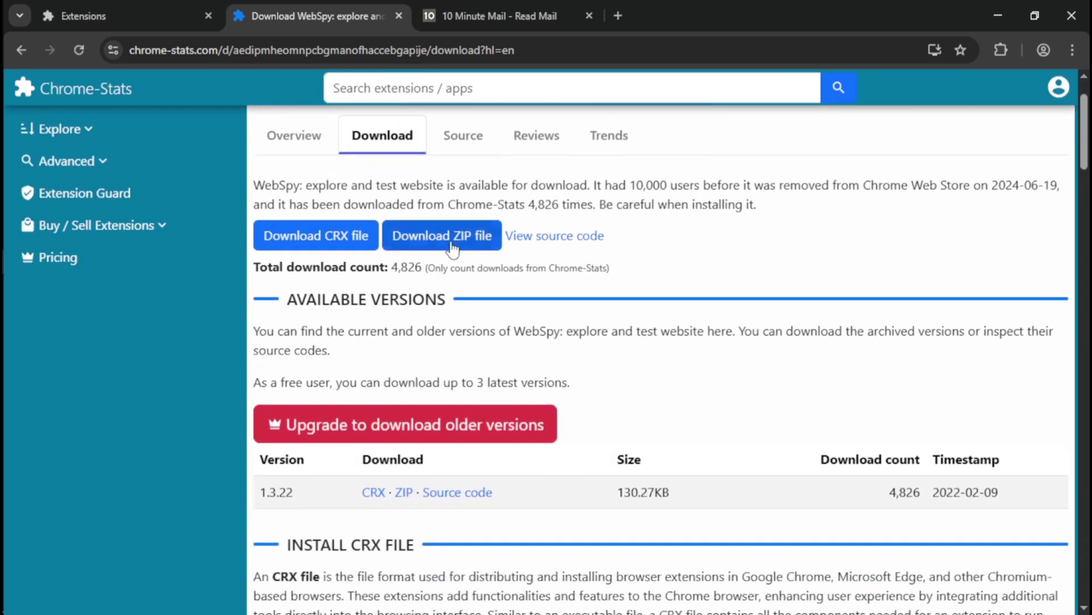
click(319, 234)
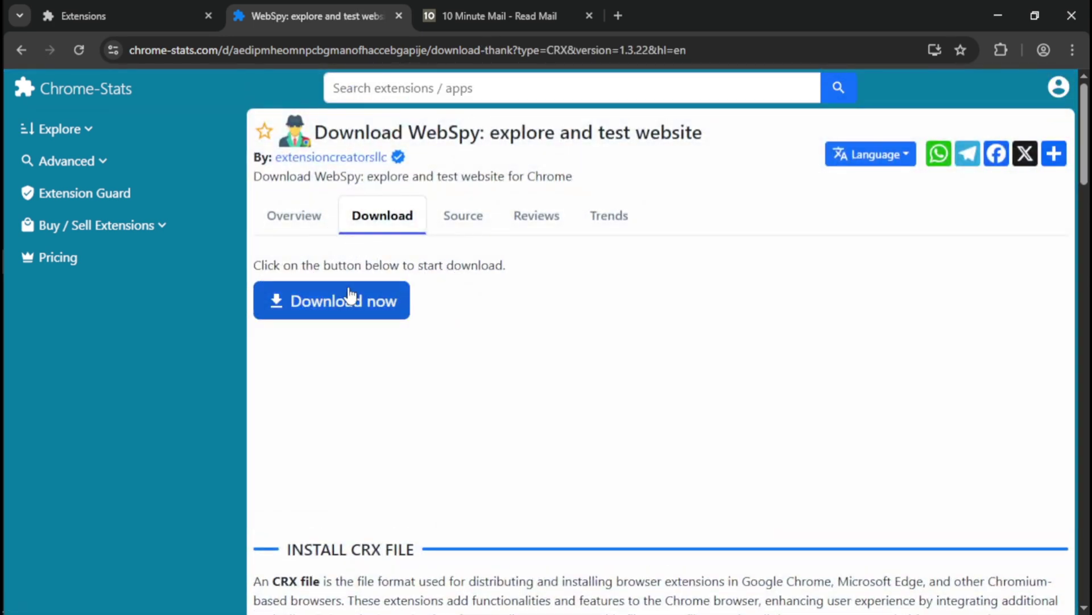
click(349, 302)
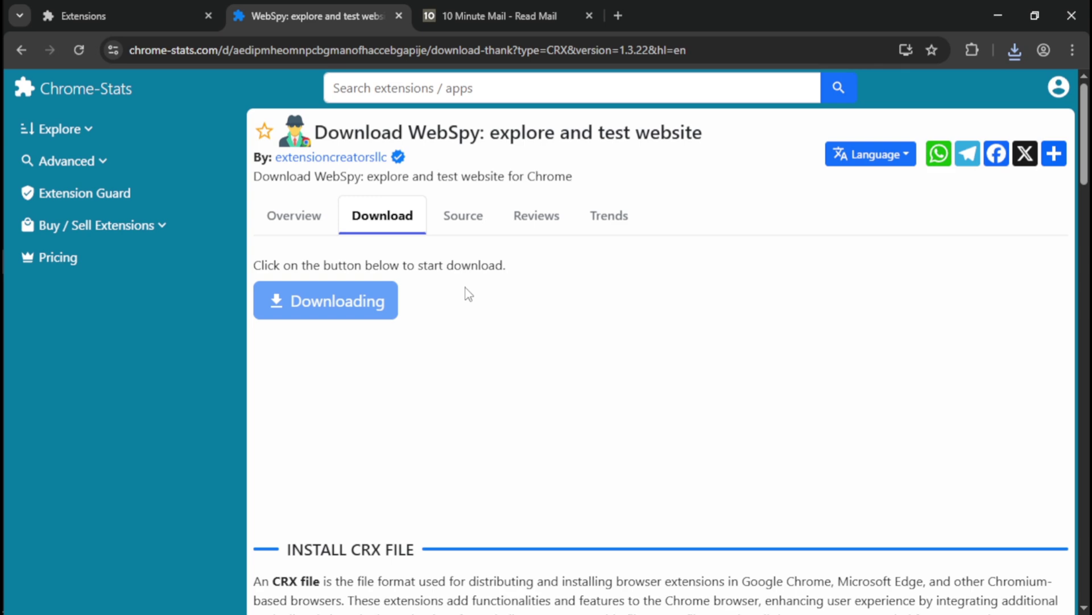
- Move the downloaded WebSpy CRX file from Downloads onto the desktop
click(997, 120)
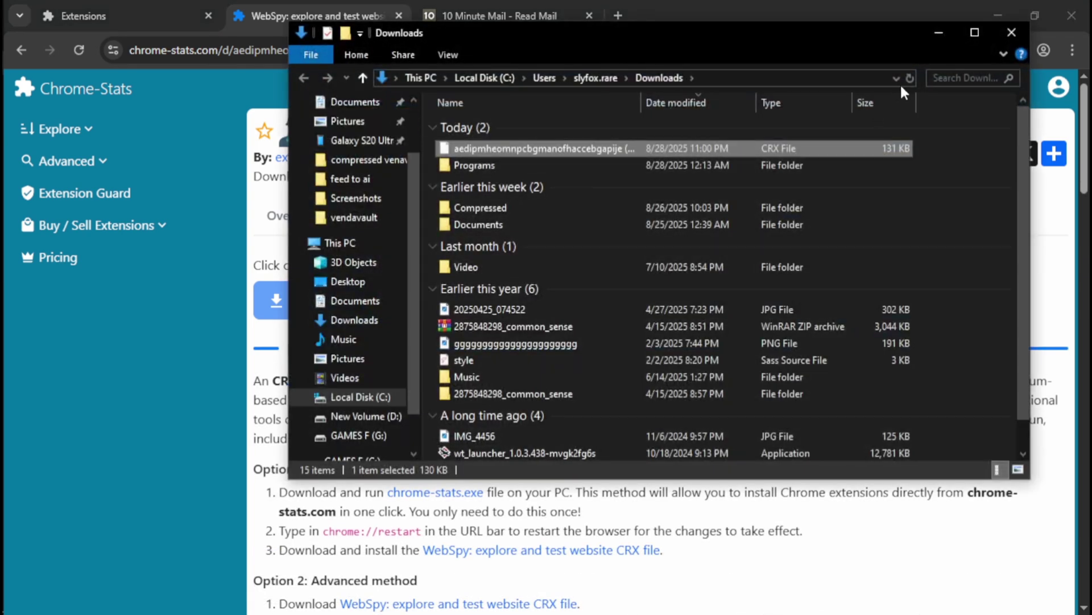
click(991, 9)
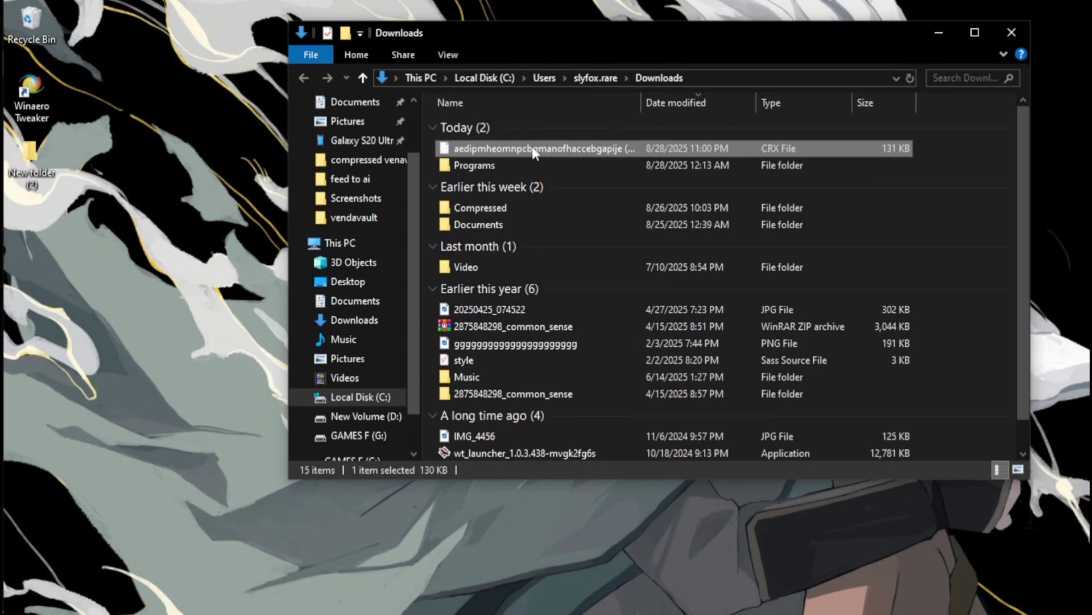
drag(531, 147, 39, 135)
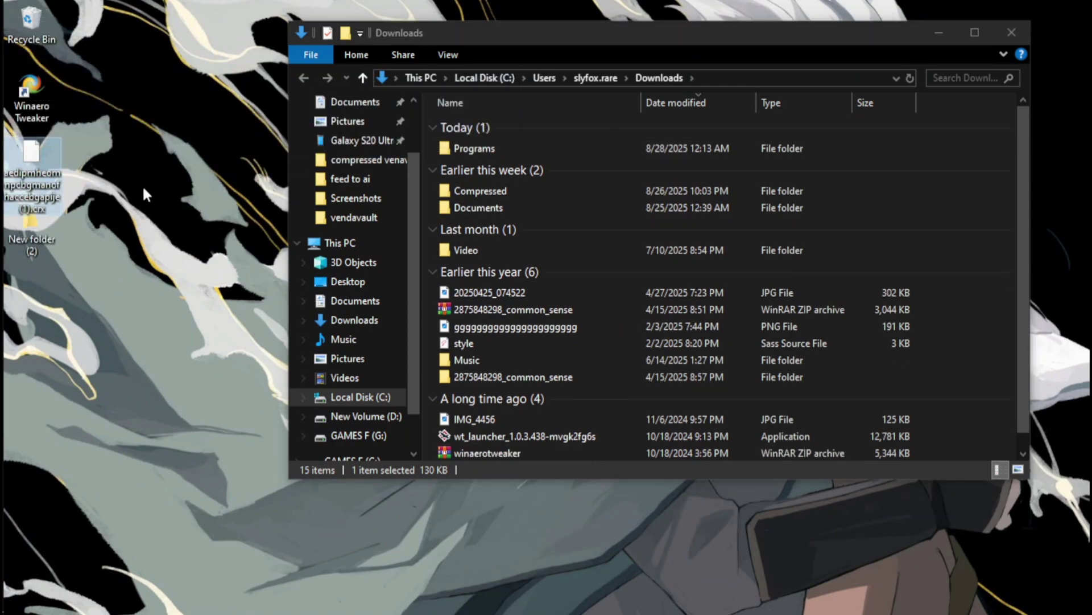
click(938, 32)
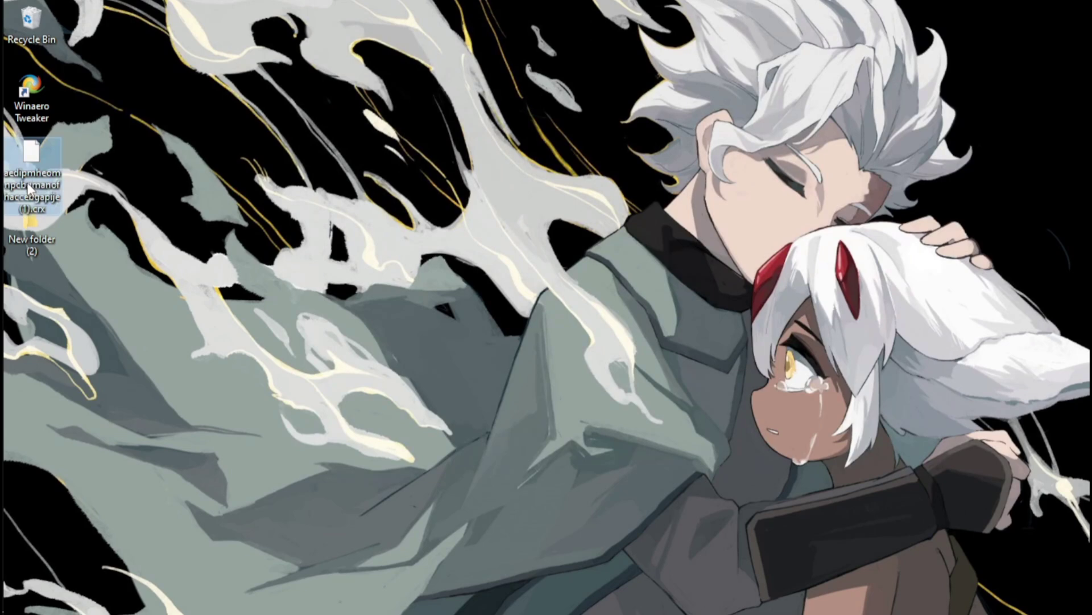
- Append .zip to the CRX file's name and accept the extension change
click(52, 207)
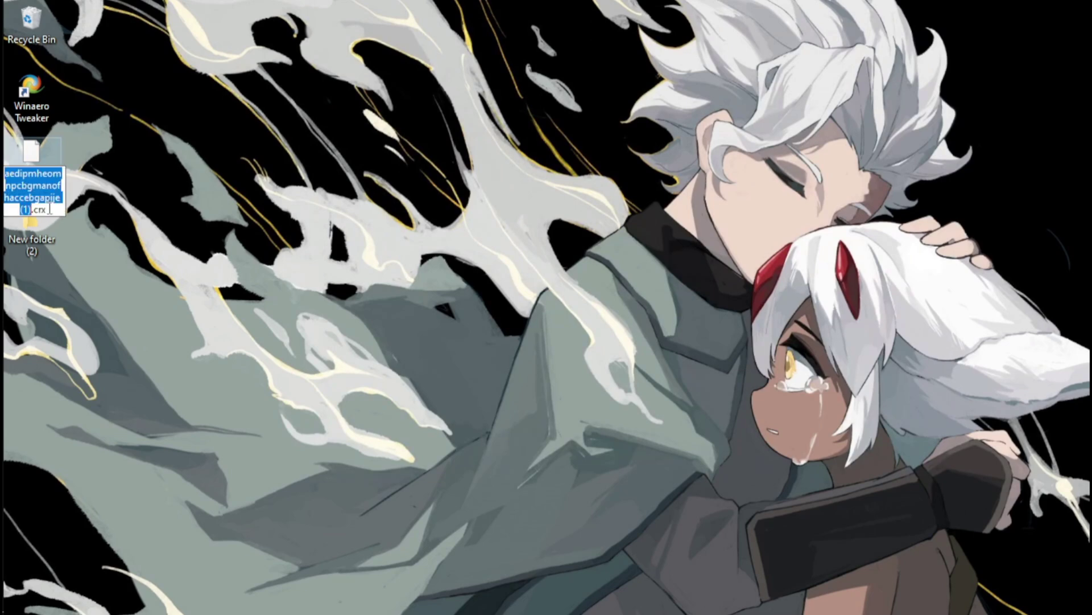
click(58, 209)
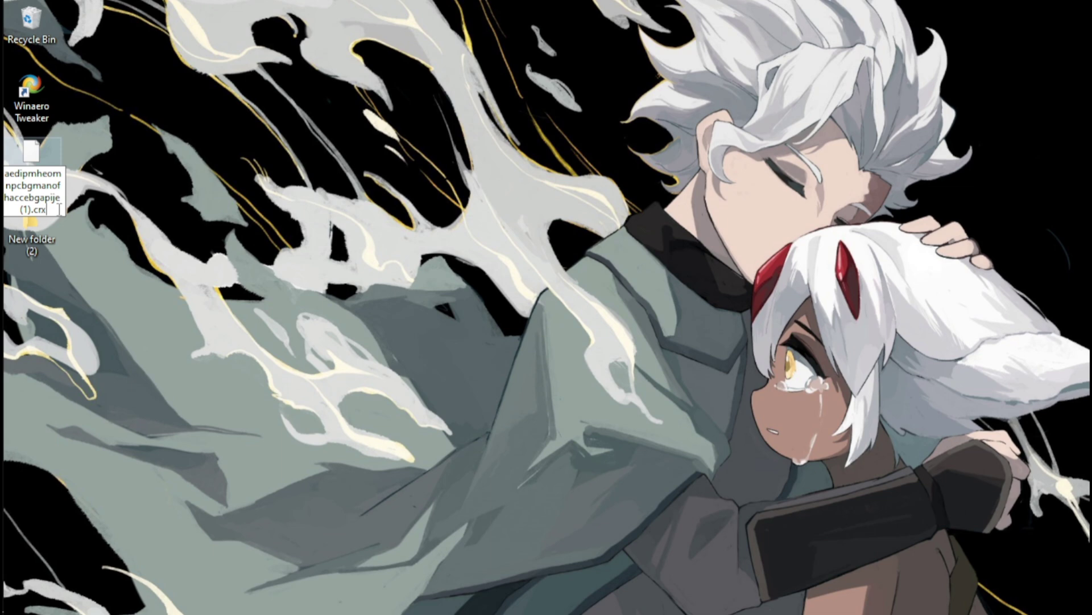
text(.)
text(zip)
key(Return)
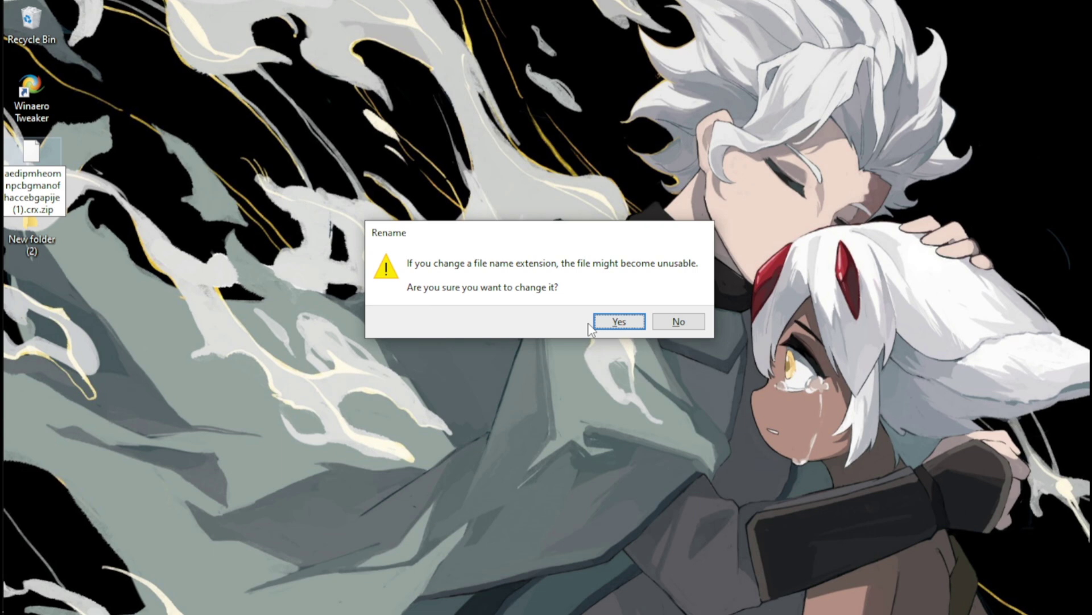
click(605, 326)
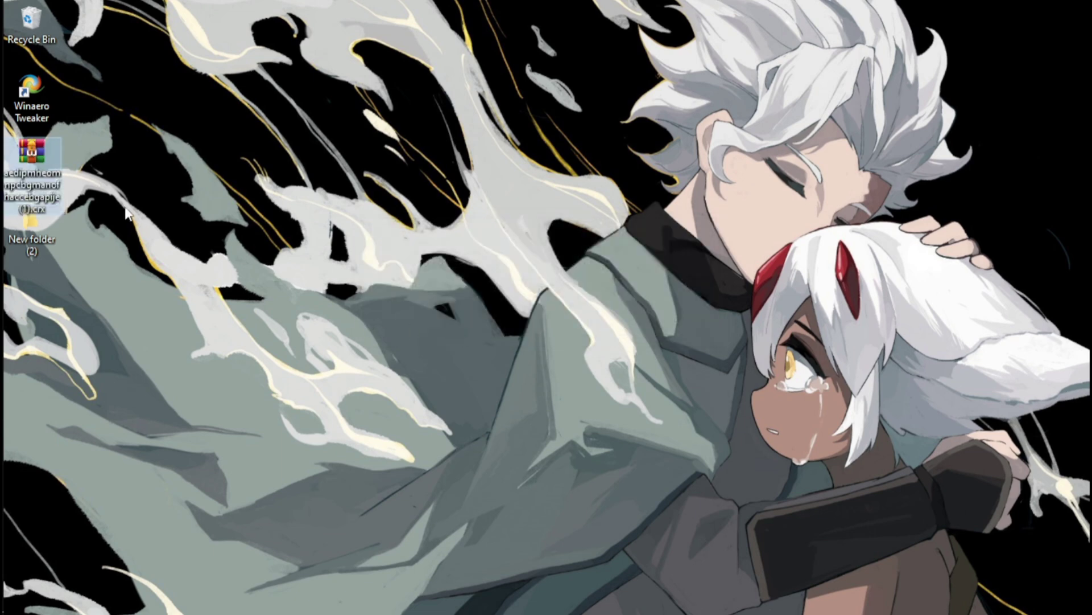
click(41, 237)
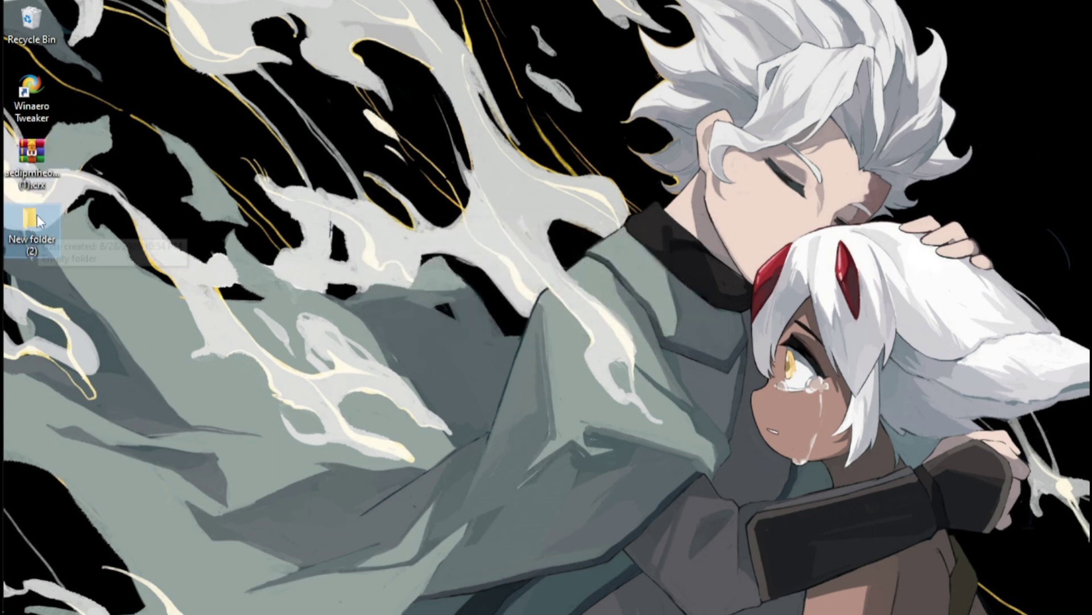
- Extract the archive with WinRAR into Desktop\New folder (2)
right_click(46, 185)
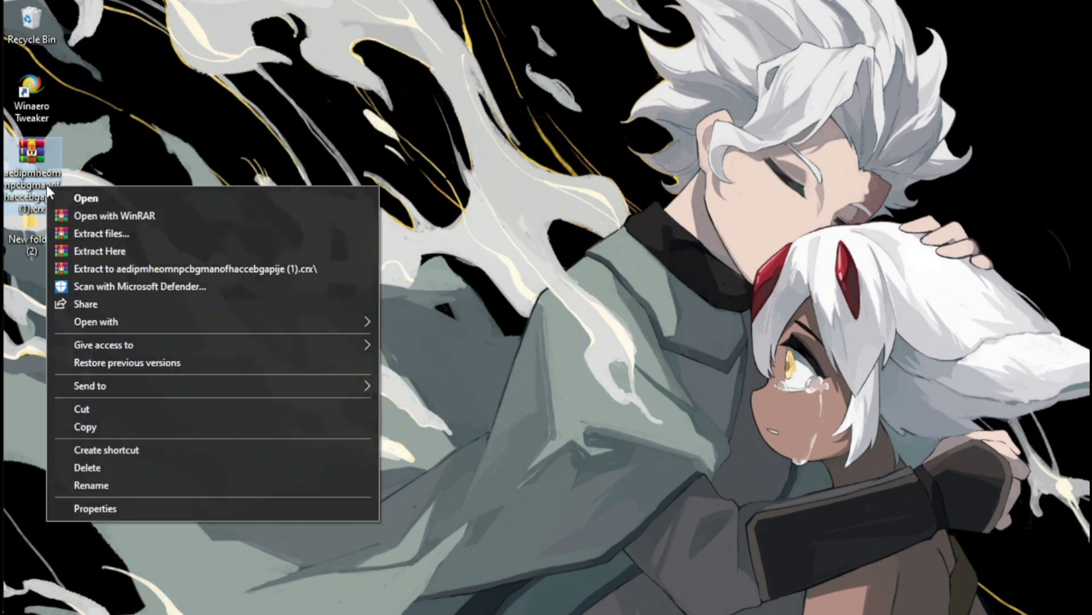
click(120, 233)
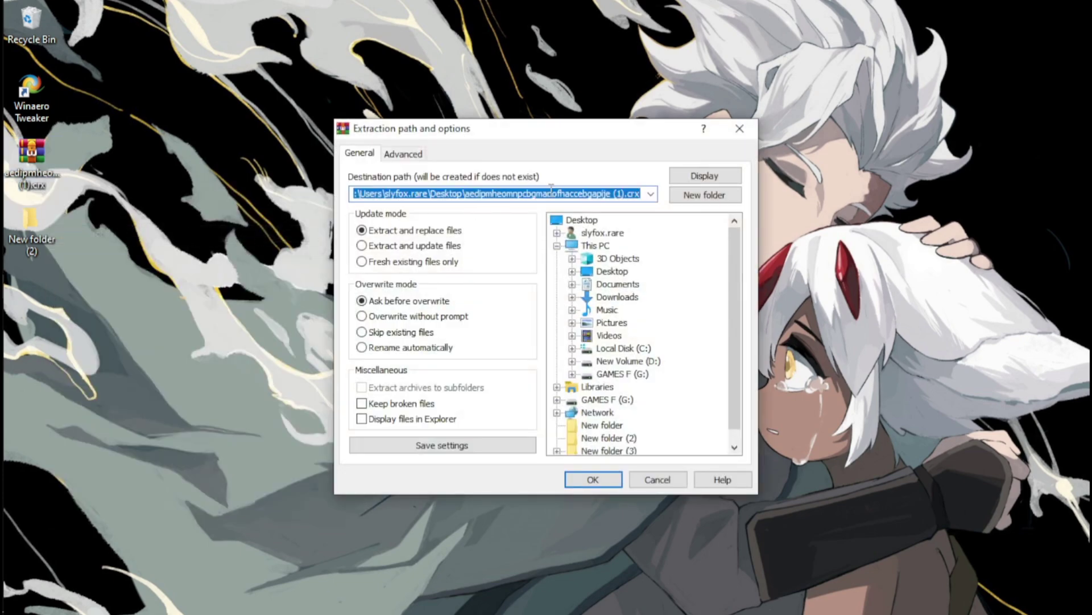
click(552, 193)
key(ctrl+a)
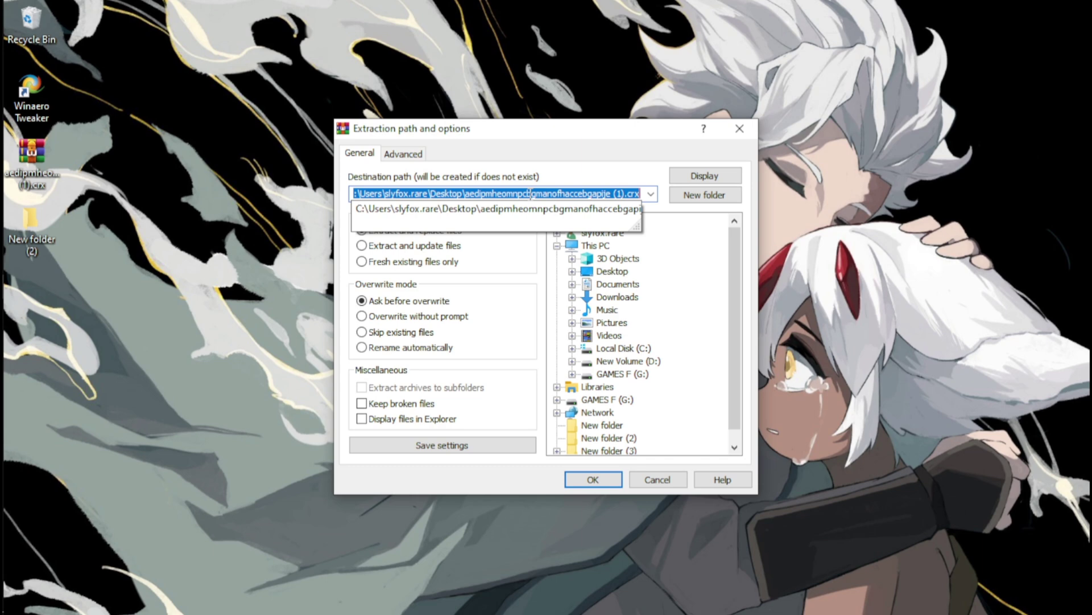
text(C:\Users\slyfox.rare\Desktop\New folder (2))
click(560, 209)
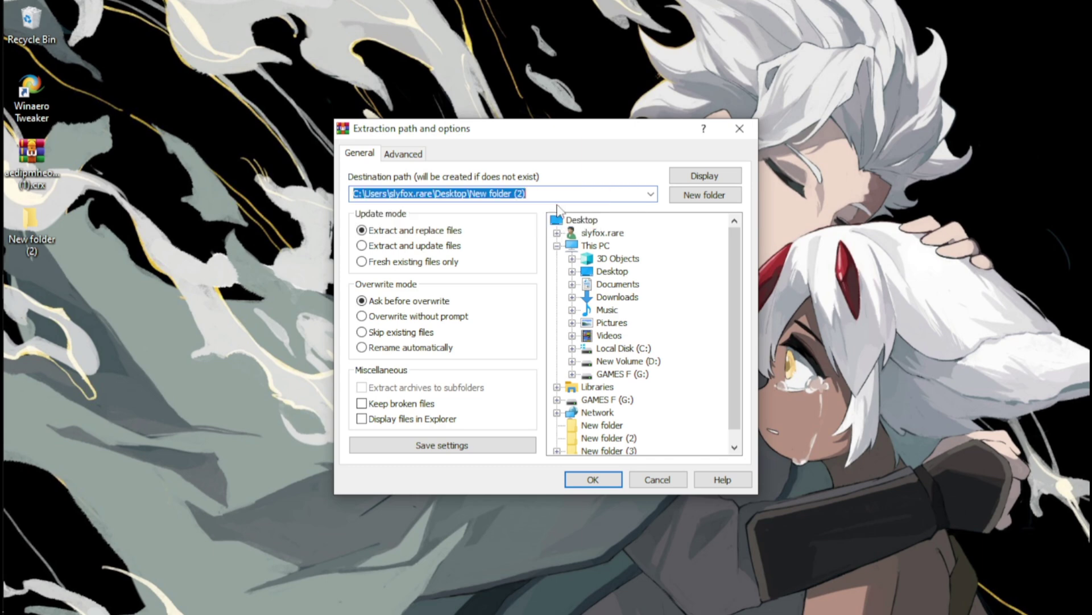
click(603, 482)
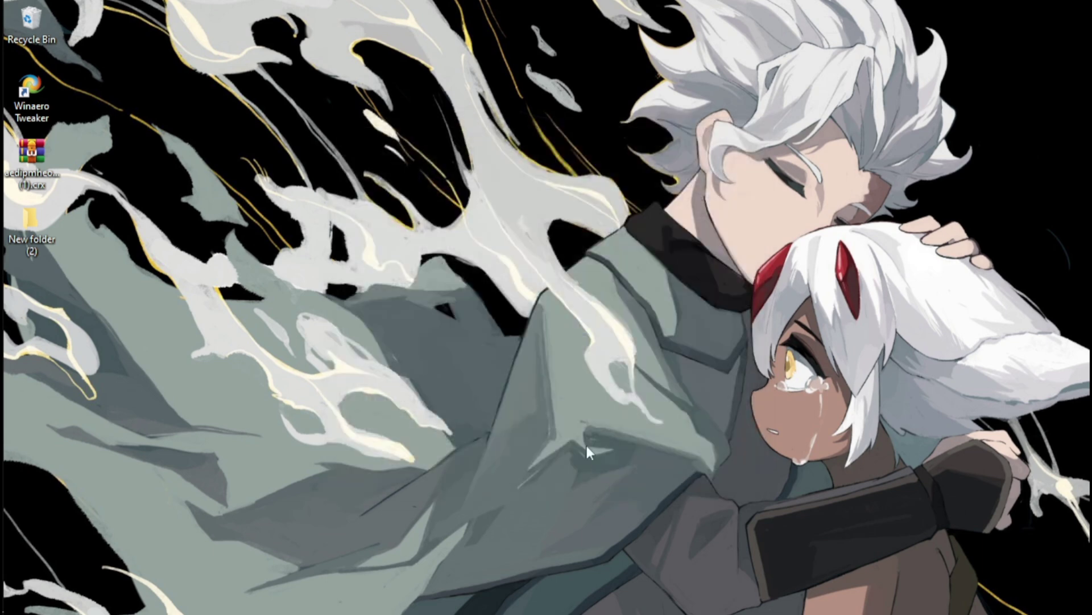
- Open New folder (2) to check the extracted extension files, then minimize it
double_click(46, 231)
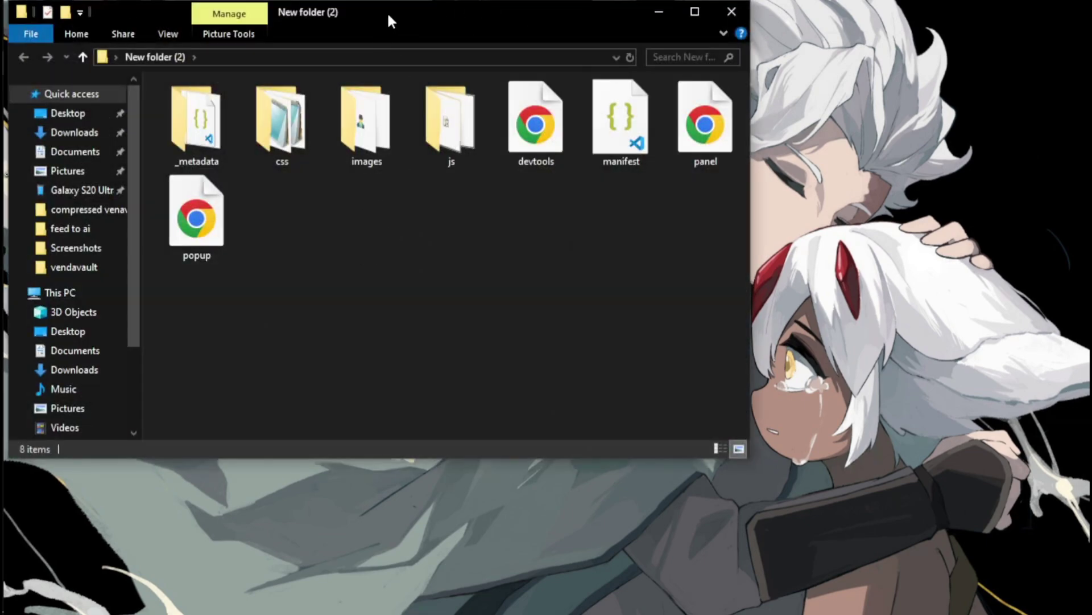
drag(388, 20, 633, 137)
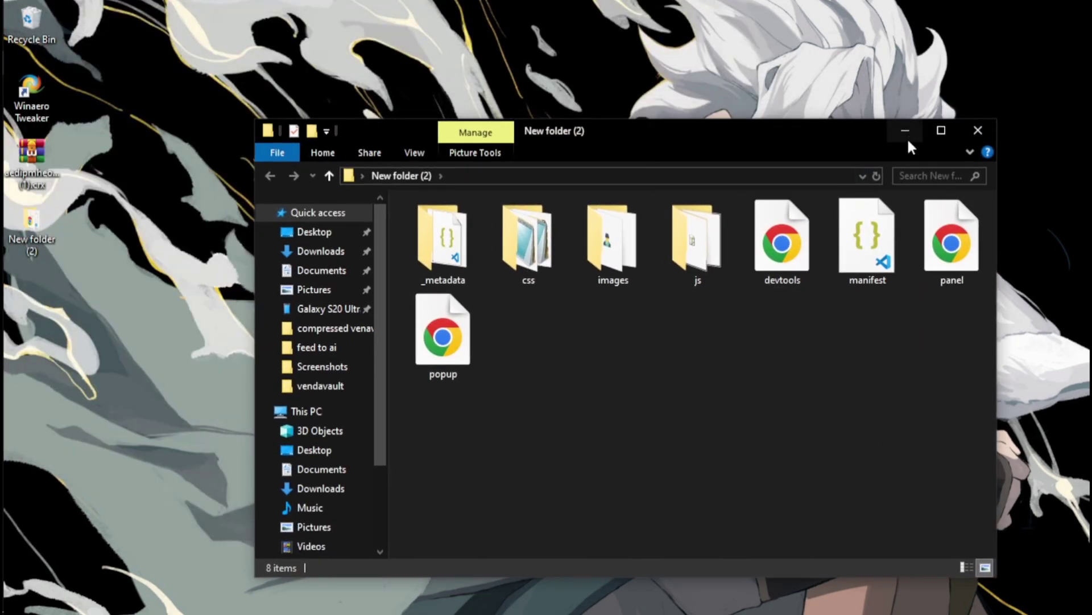
click(906, 131)
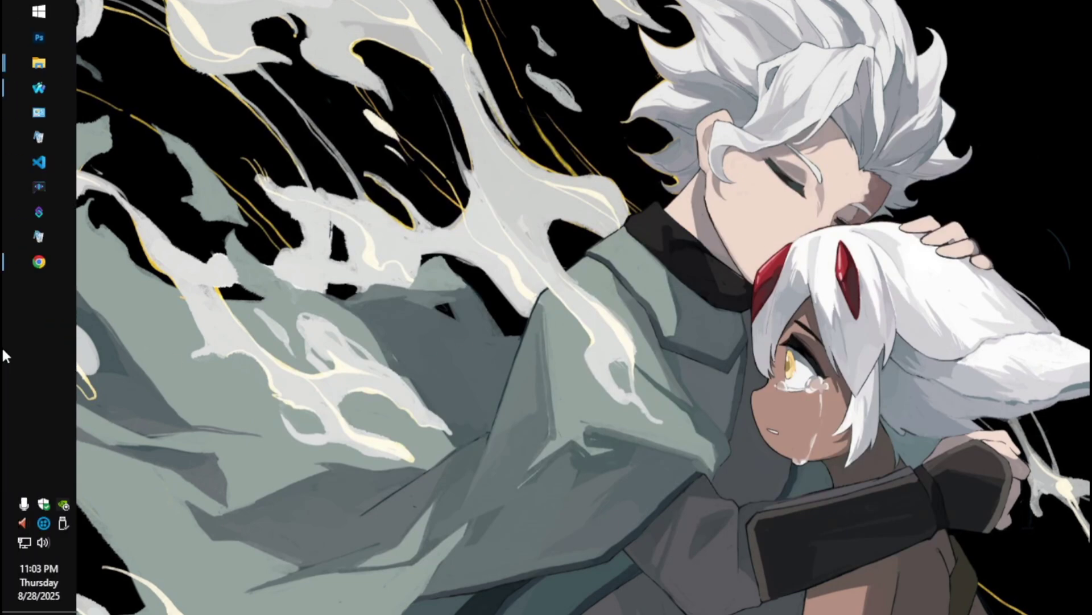
- Bring Chrome back up and open chrome://flags in a new tab
click(26, 258)
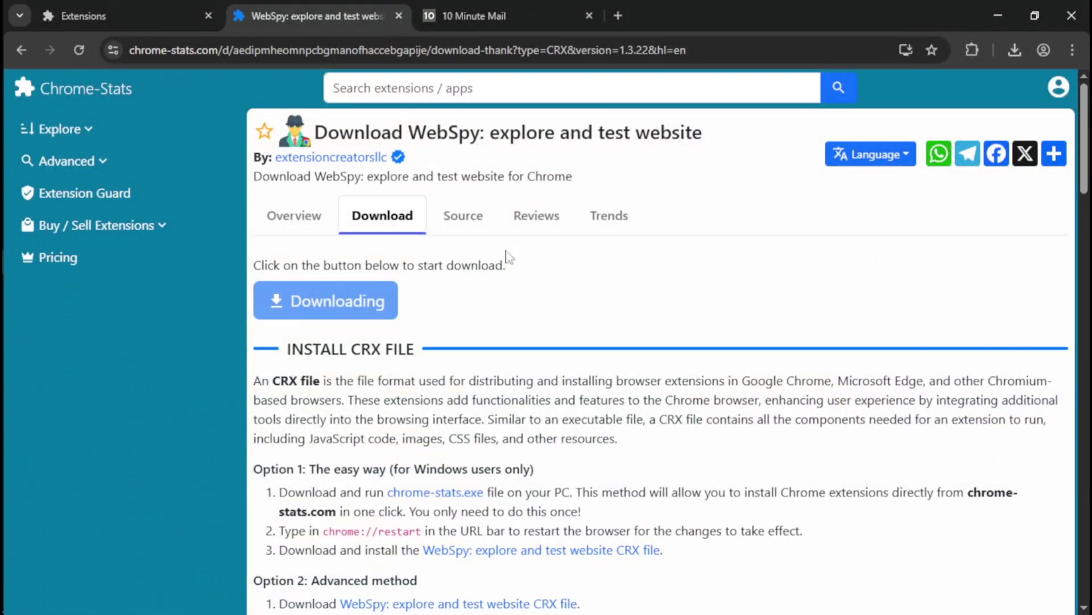
click(618, 16)
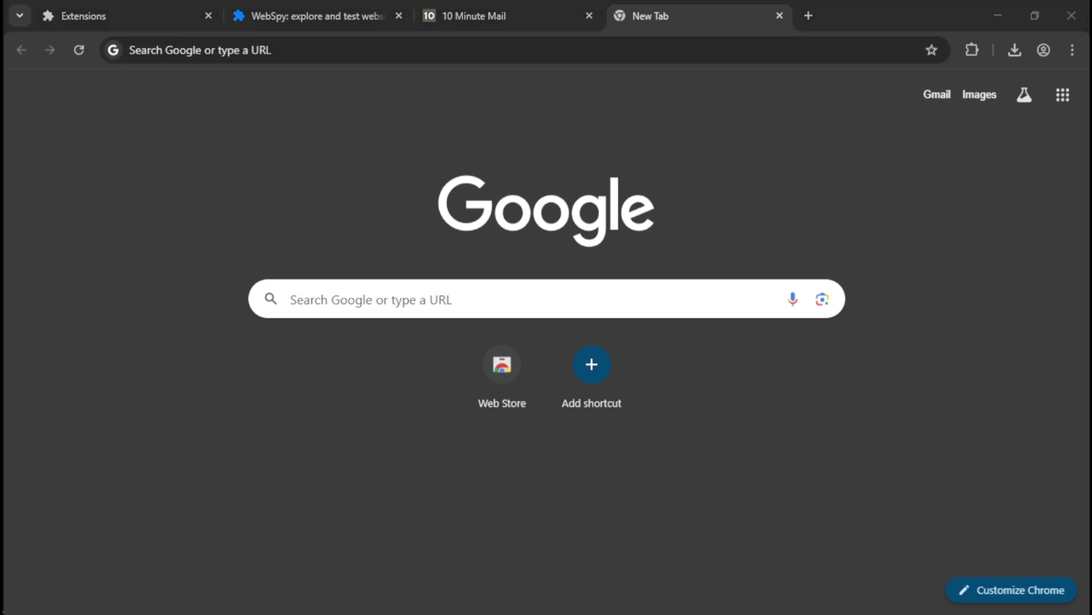
click(315, 52)
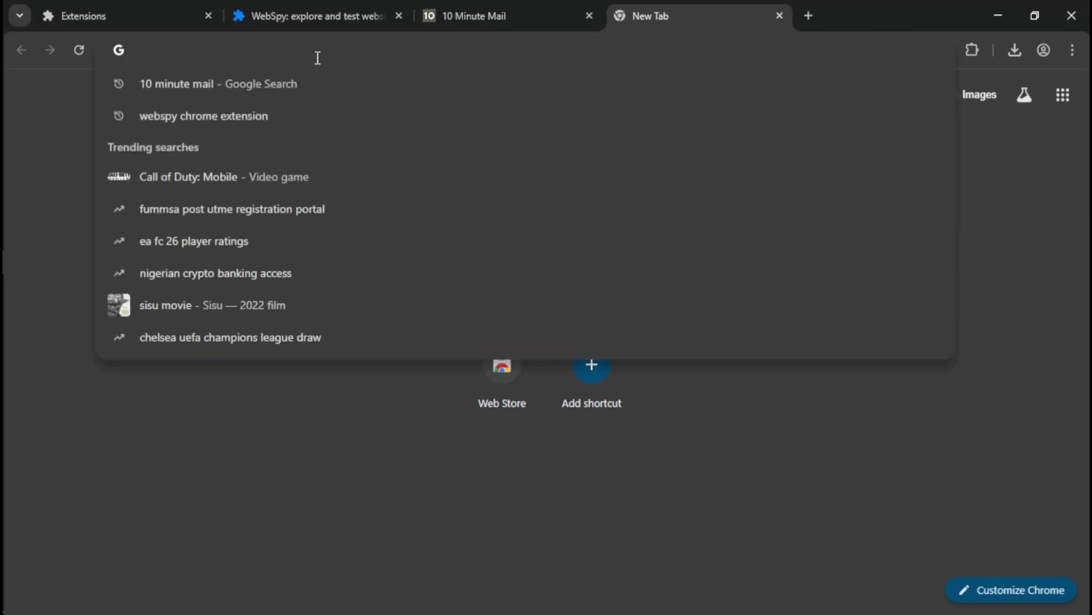
text(chrome://flags)
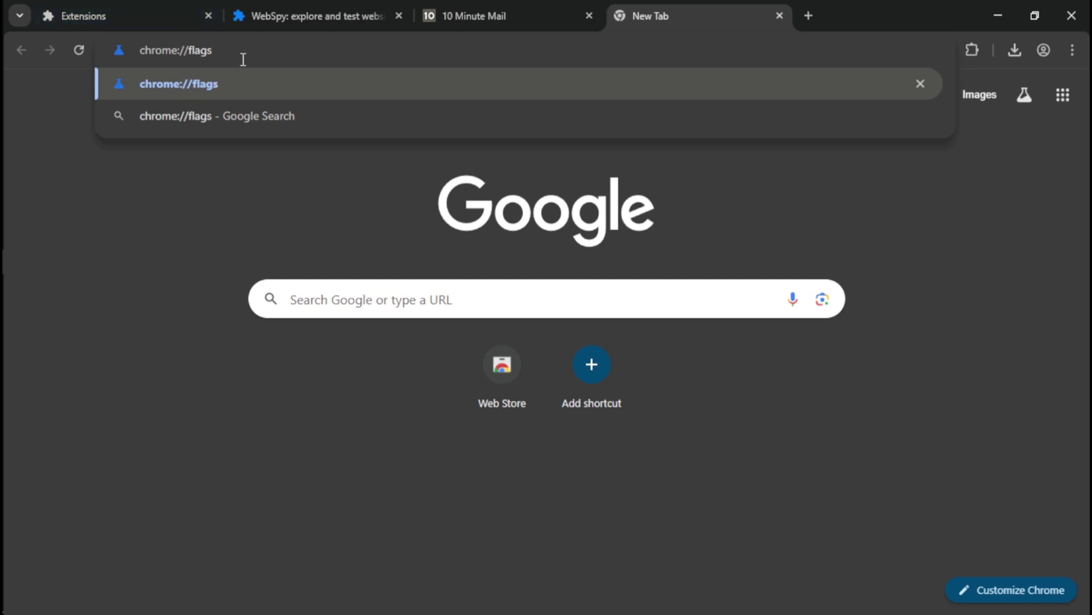
click(184, 84)
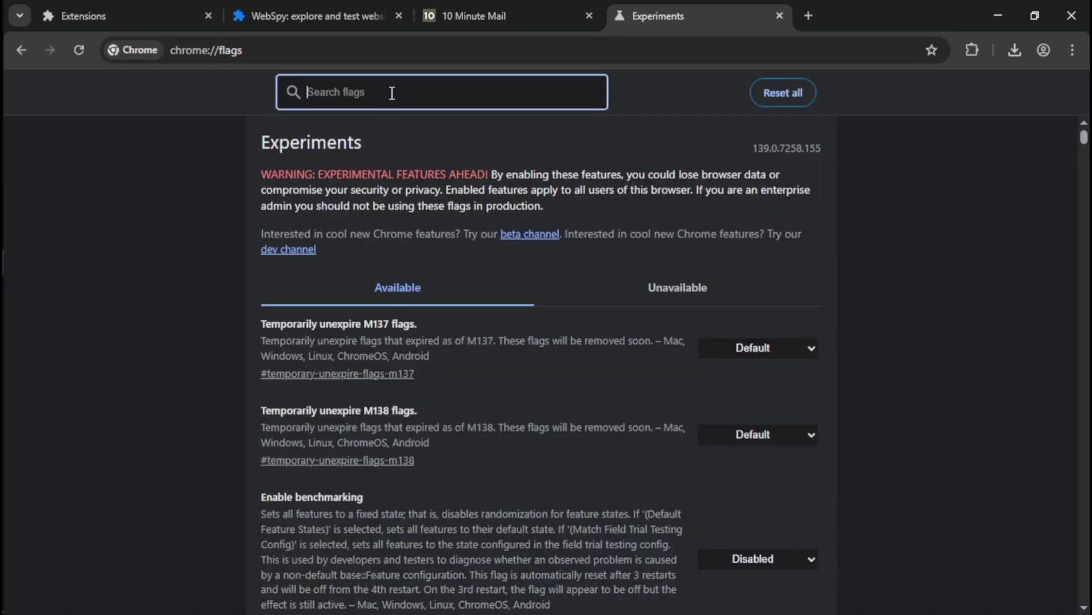
- Search 'leg', set 'Allow legacy extension manifest versions' to Enabled, and relaunch
text(le)
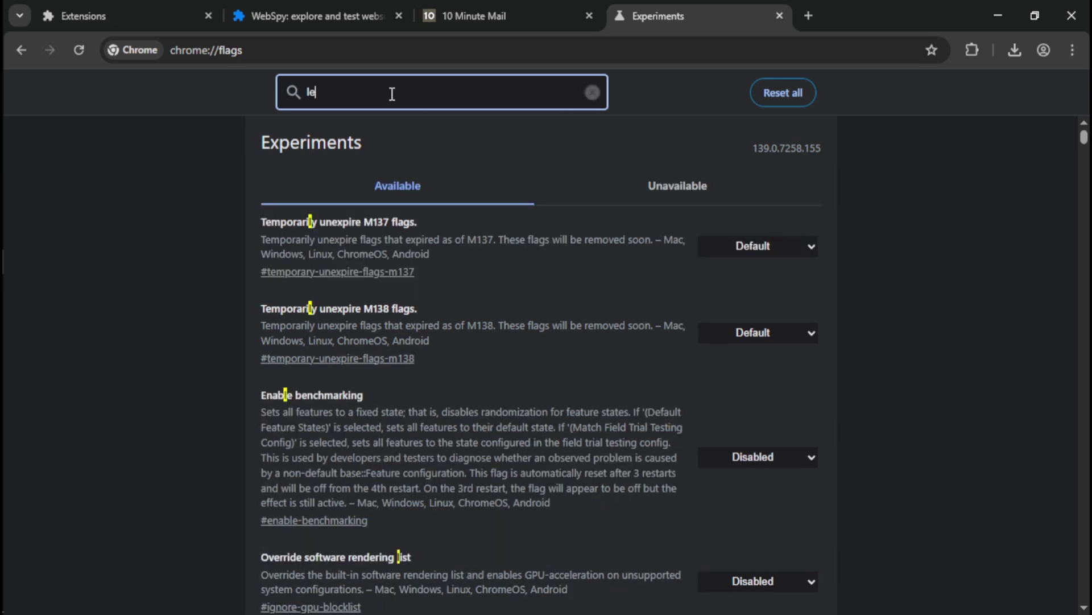
text(g)
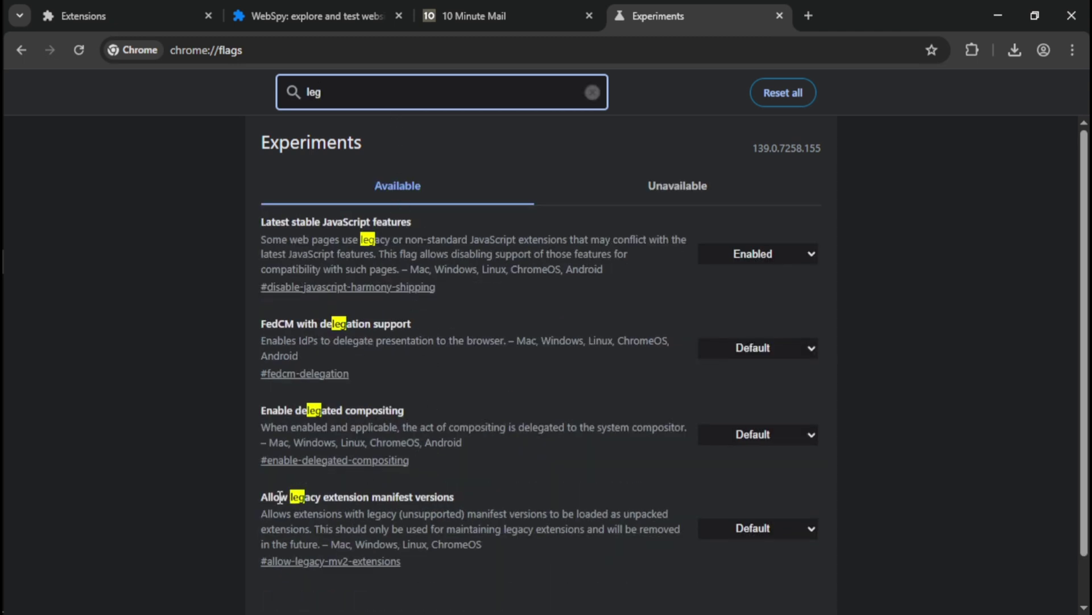
drag(264, 501, 455, 498)
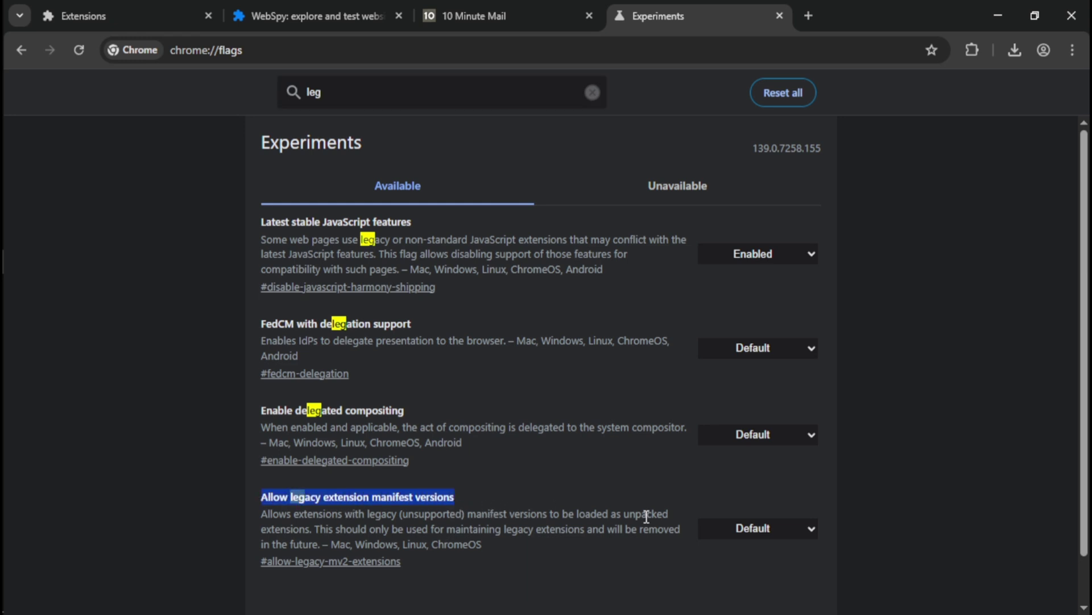
click(757, 535)
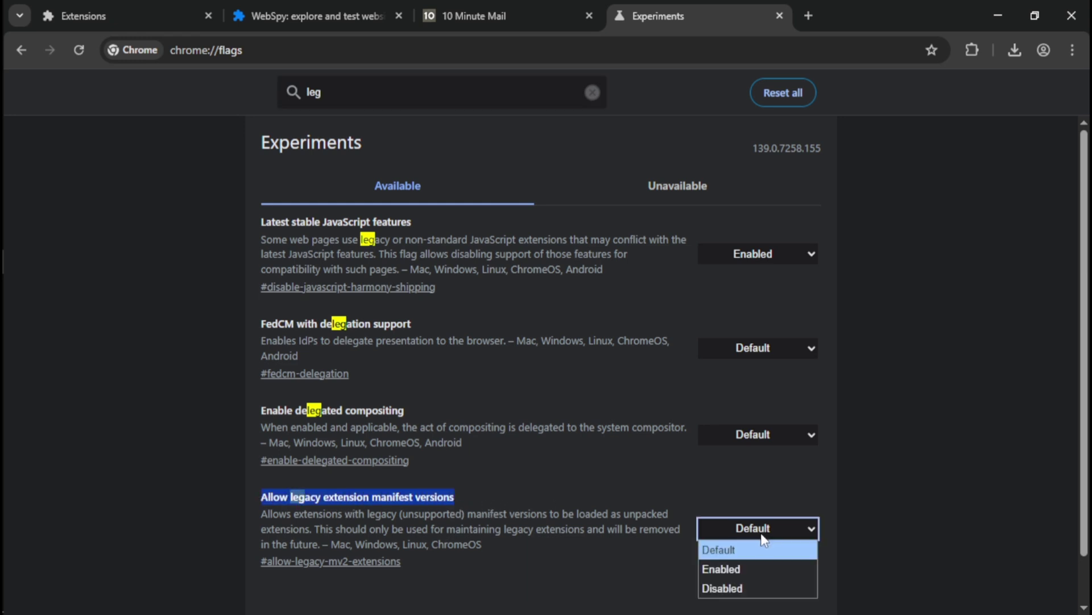
click(740, 569)
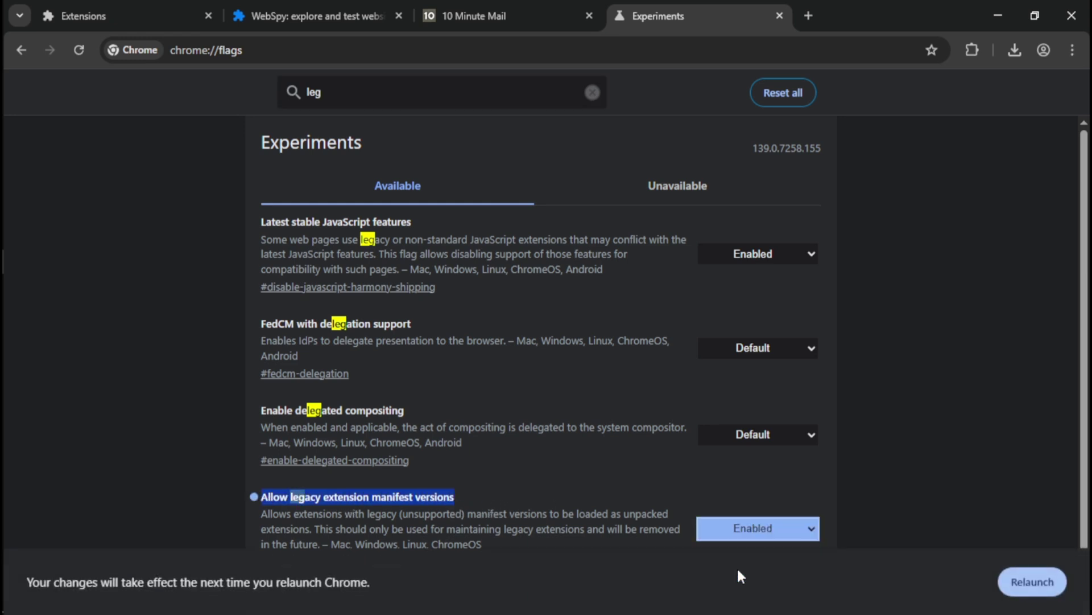
click(1019, 582)
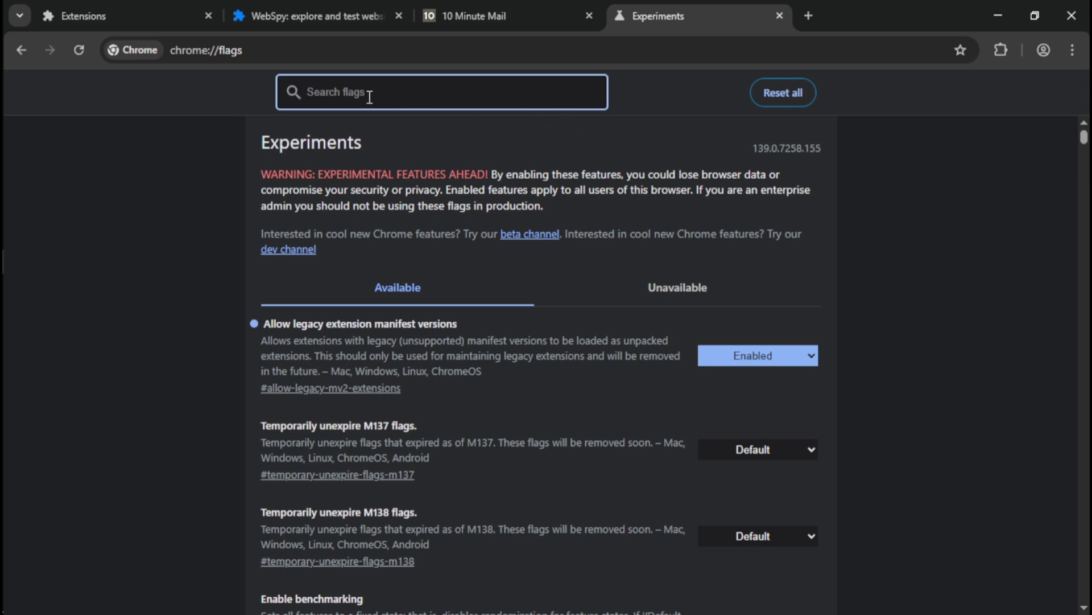
- Load unpacked from Desktop\New folder (2) and clear all of WebSpy's errors
click(123, 17)
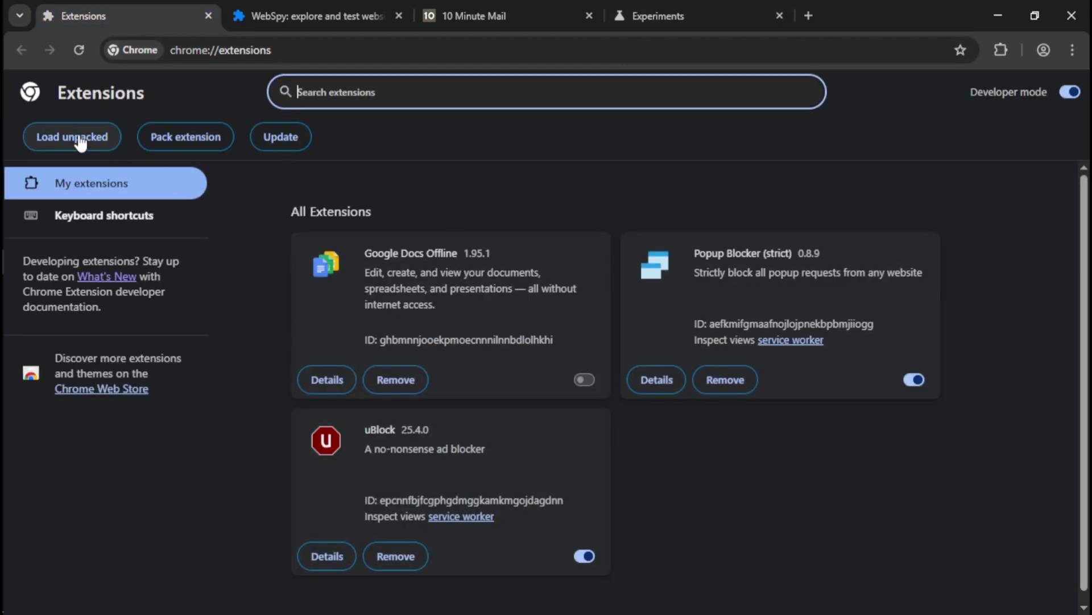
click(103, 137)
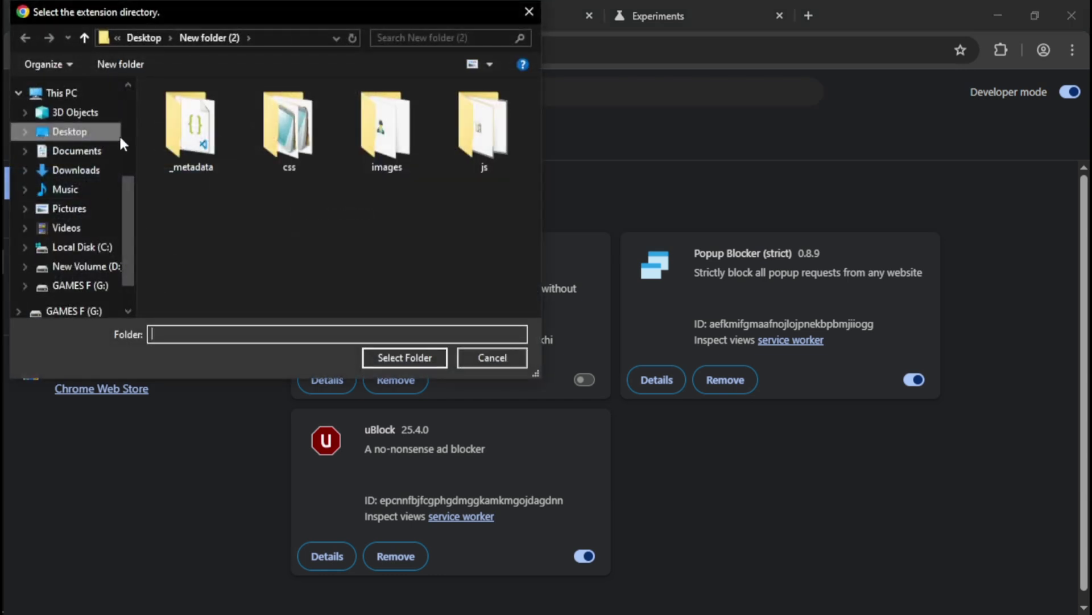
click(90, 132)
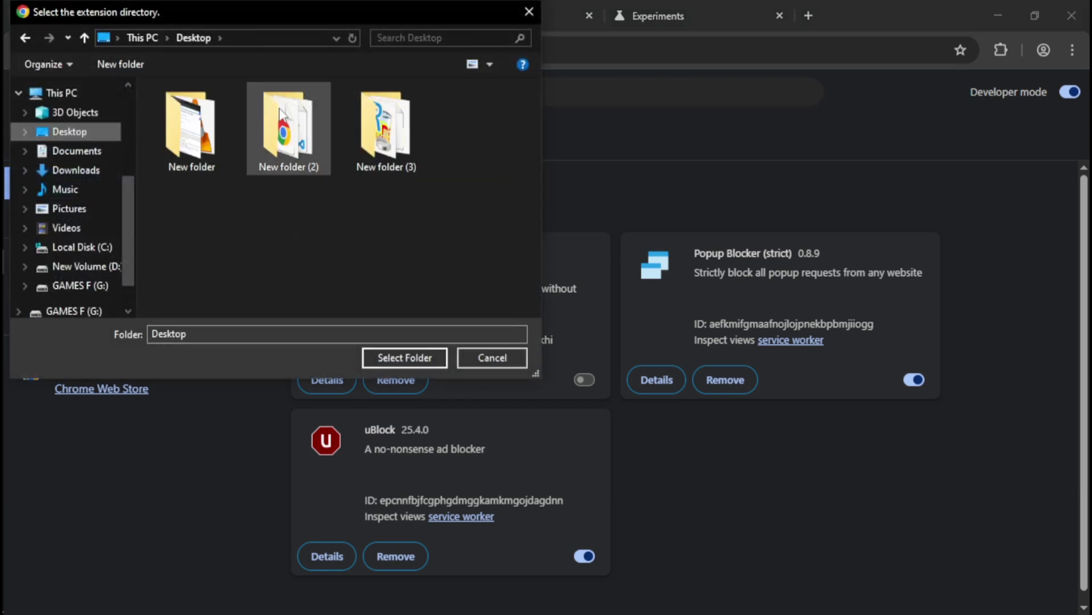
click(288, 128)
click(394, 356)
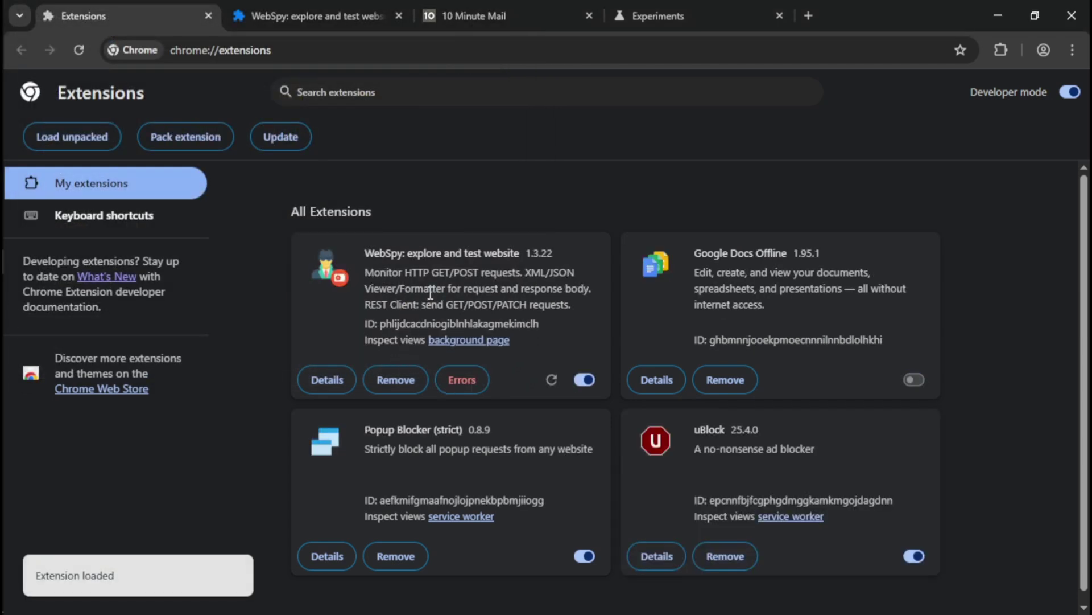
click(454, 380)
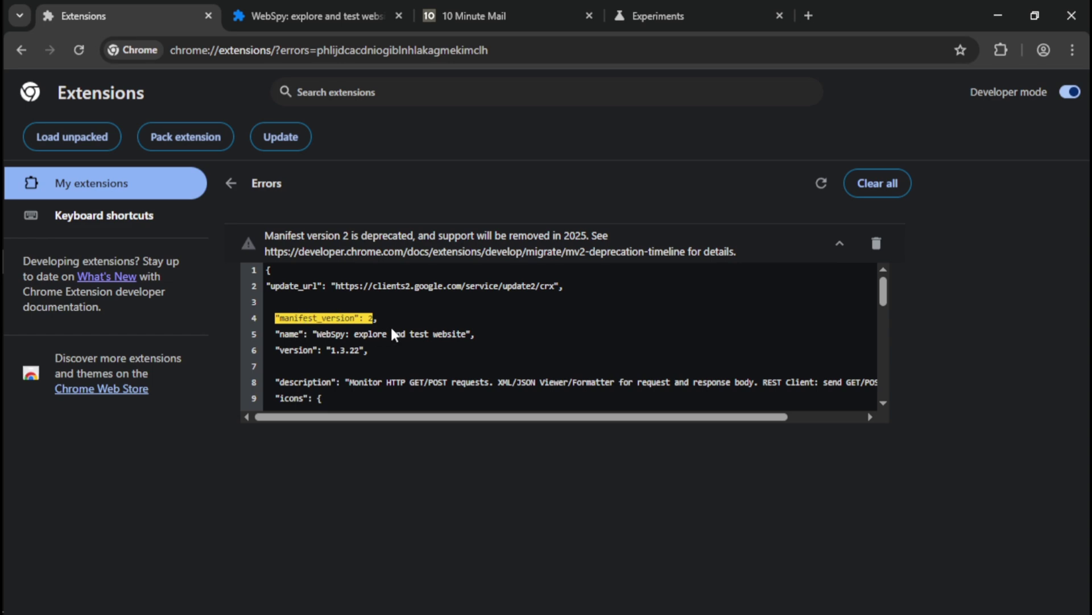
click(870, 191)
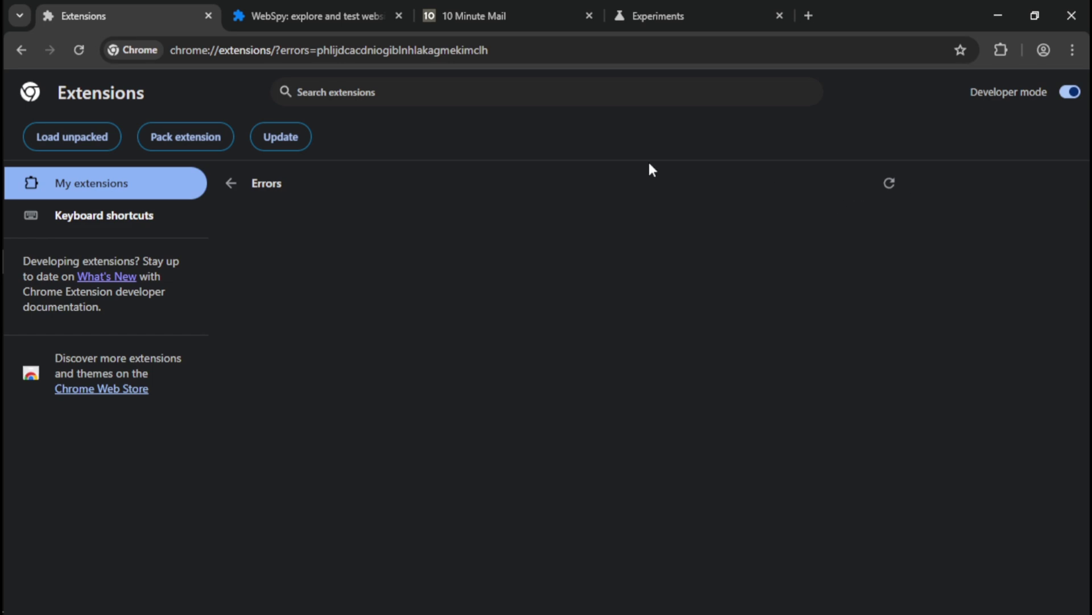
- Pin WebSpy to the toolbar, then open and dismiss its Chrome Spy popup
click(232, 185)
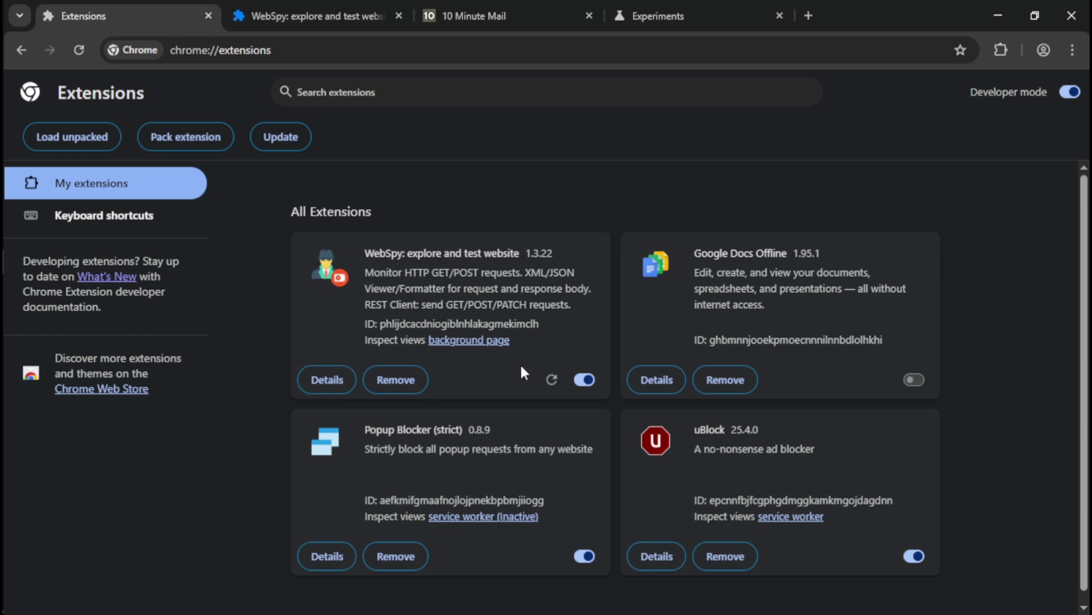
click(1001, 50)
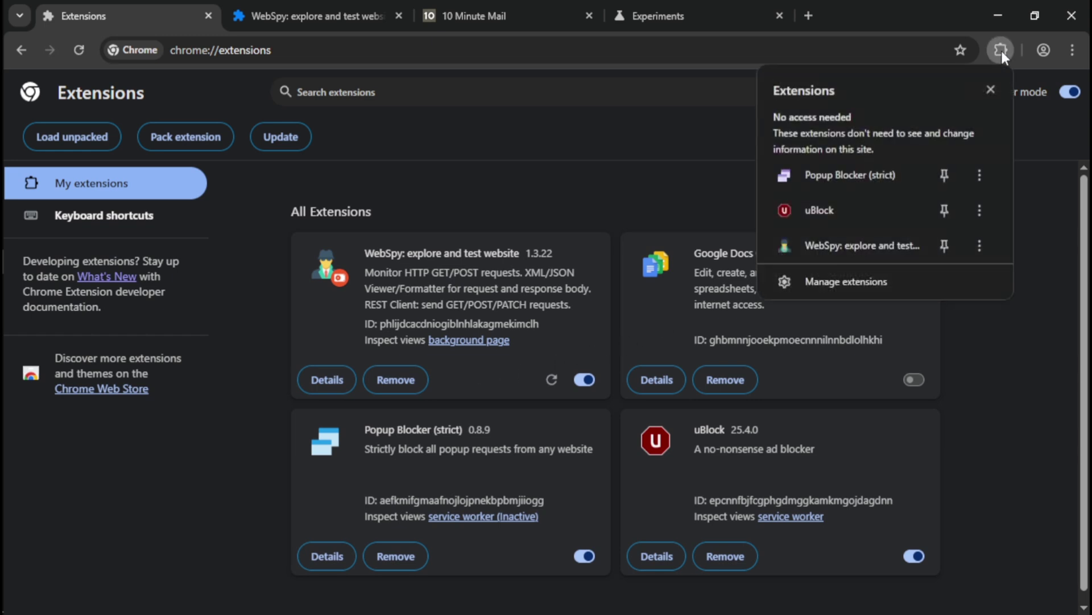
click(945, 247)
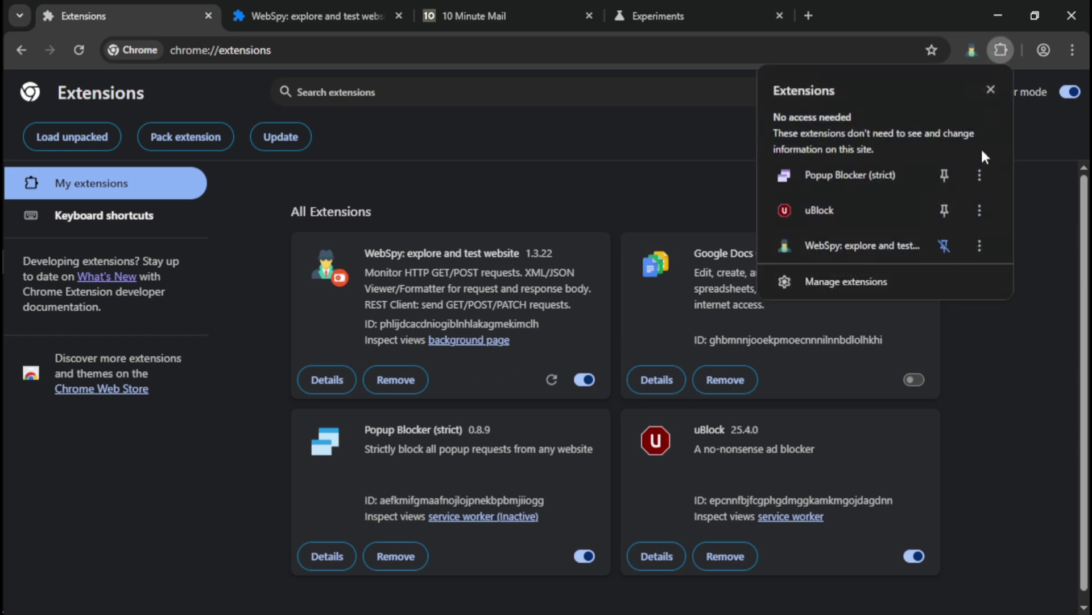
click(1027, 151)
click(971, 54)
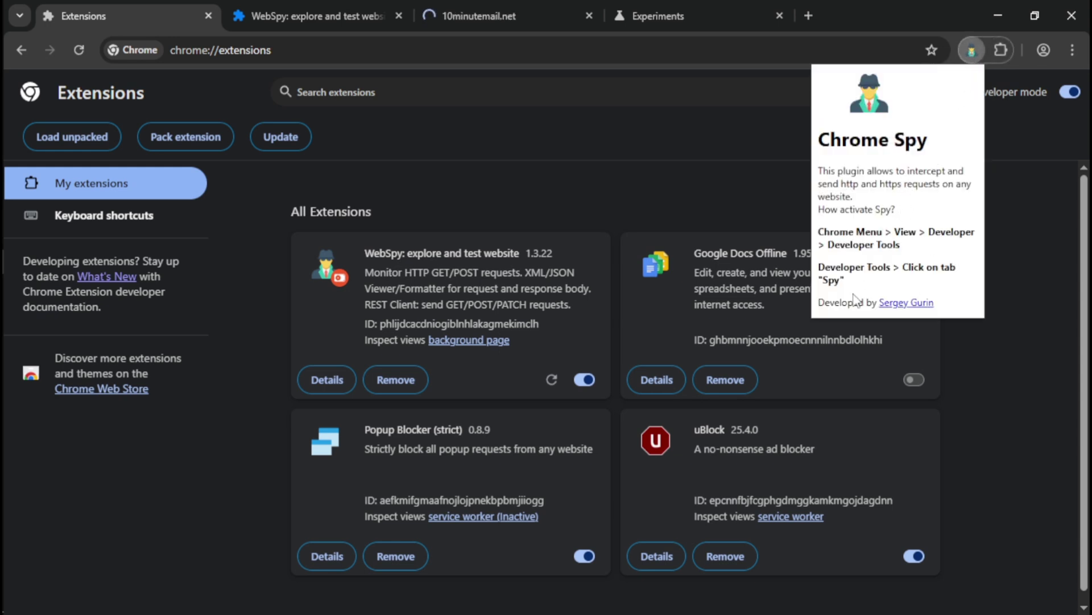
click(1004, 261)
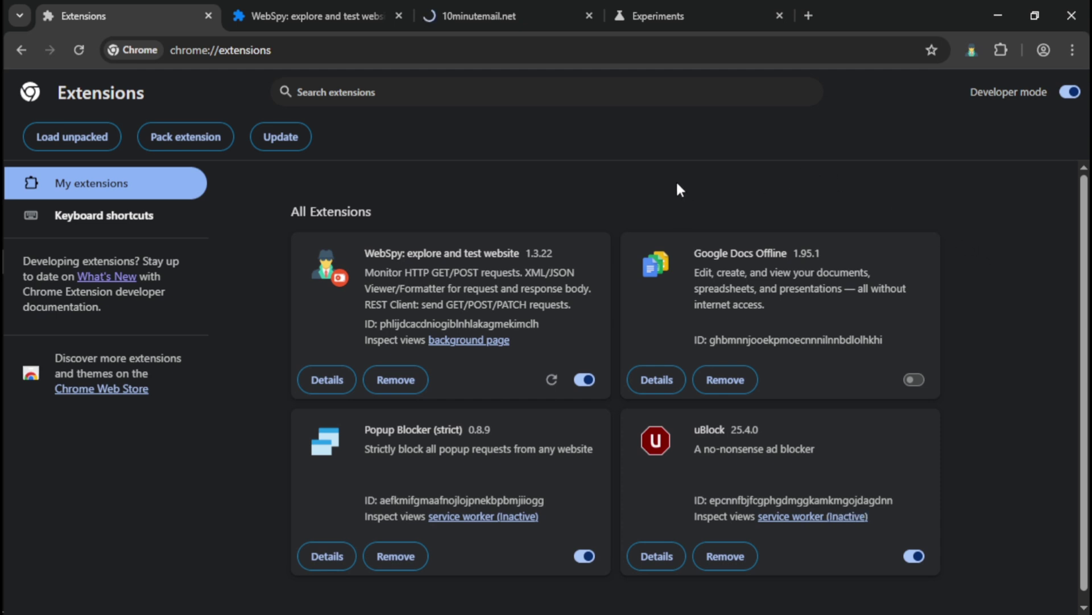
- Toggle WebSpy off and remove it, confirming the uninstall dialog
click(585, 380)
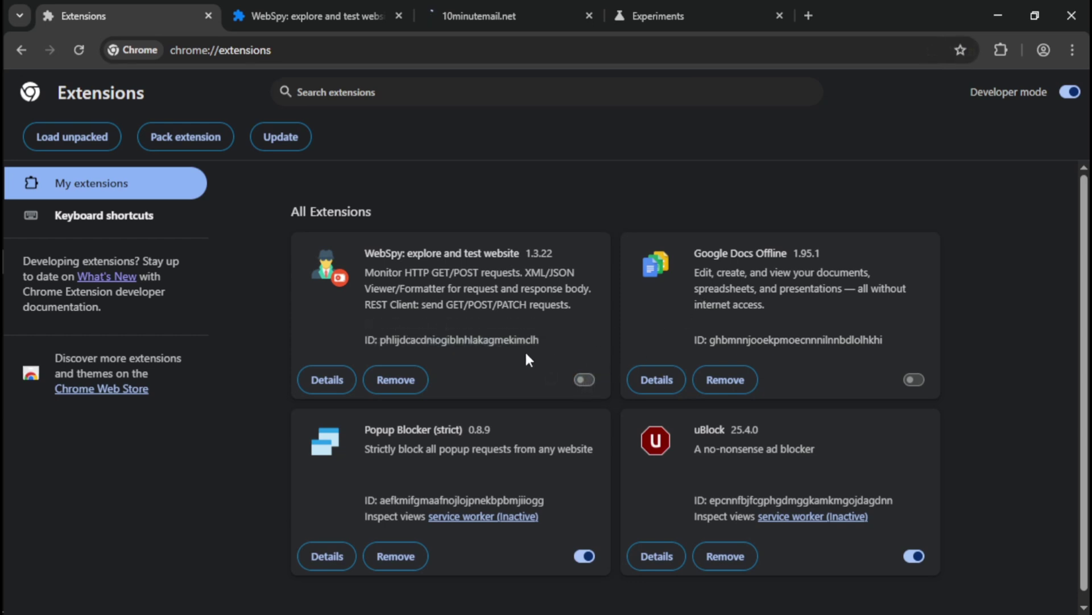
click(410, 389)
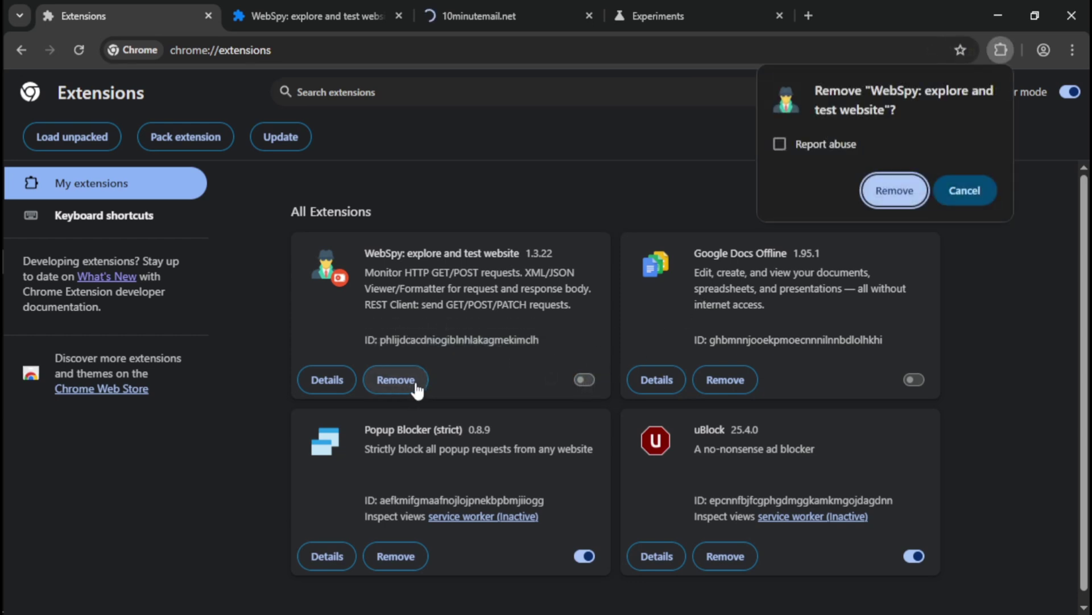
click(881, 188)
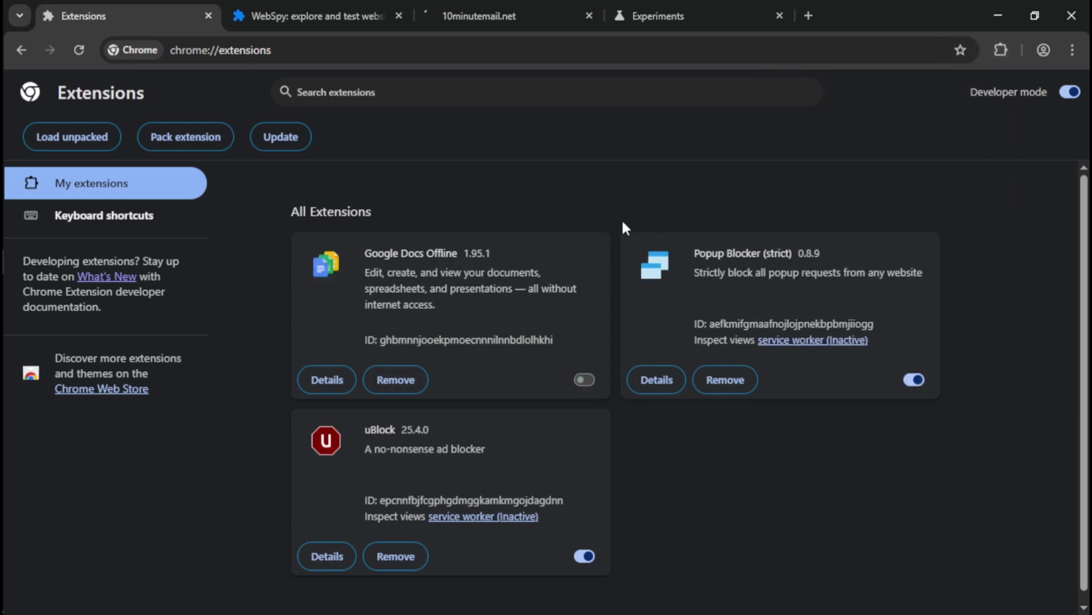